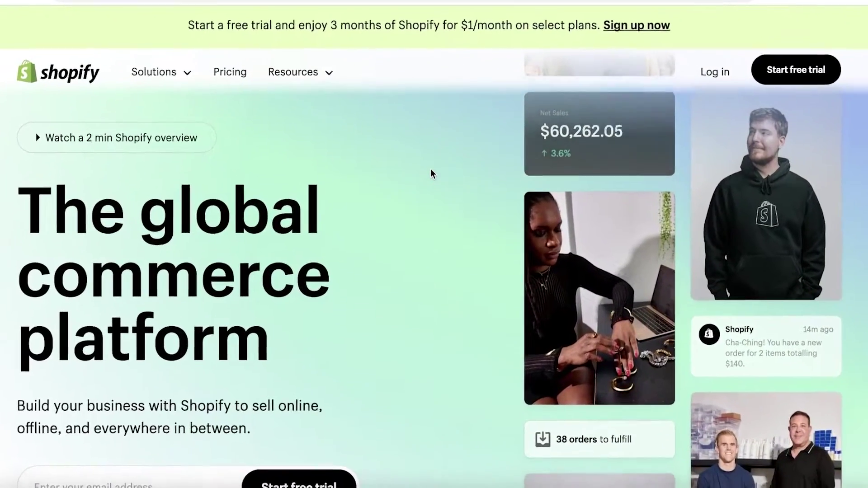
# Step: Start a free trial, skip every onboarding question, and create the Shopify ID with email
pyautogui.scroll(-3, 429, 172)
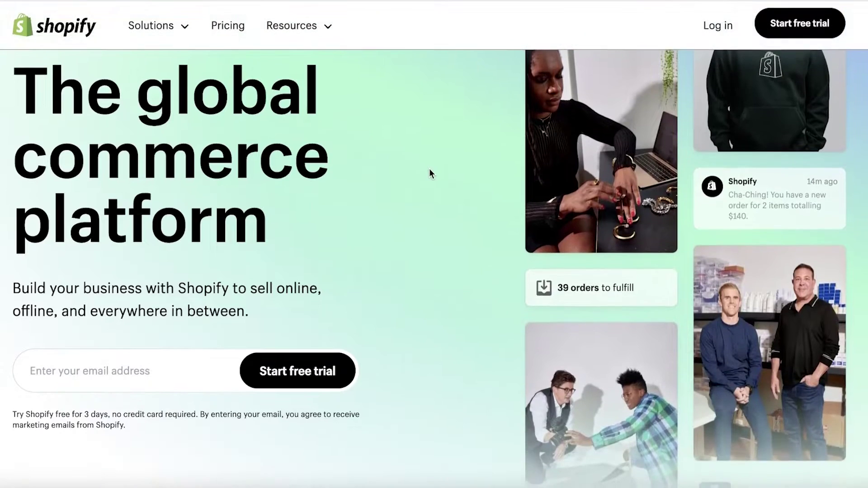
pyautogui.click(778, 25)
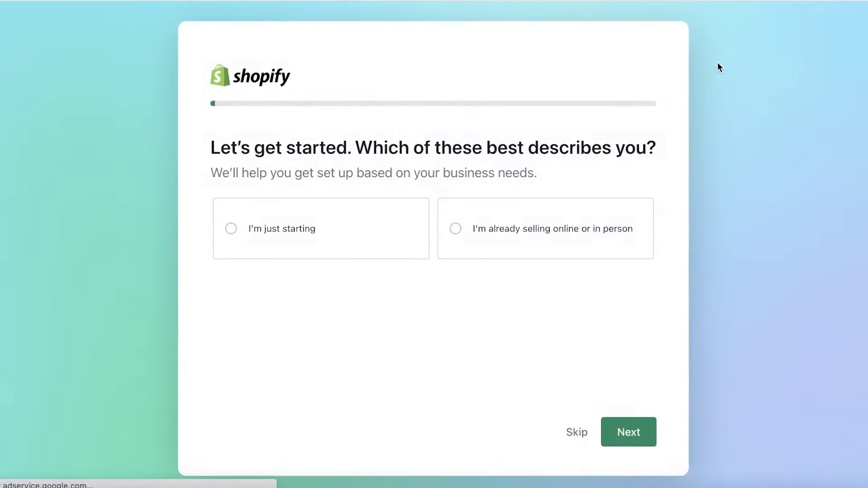
pyautogui.click(570, 433)
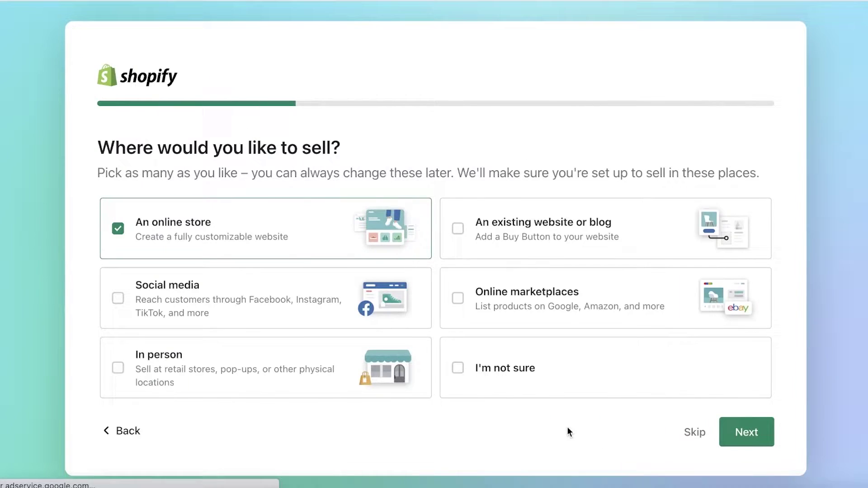
pyautogui.click(696, 431)
pyautogui.click(695, 432)
pyautogui.click(556, 345)
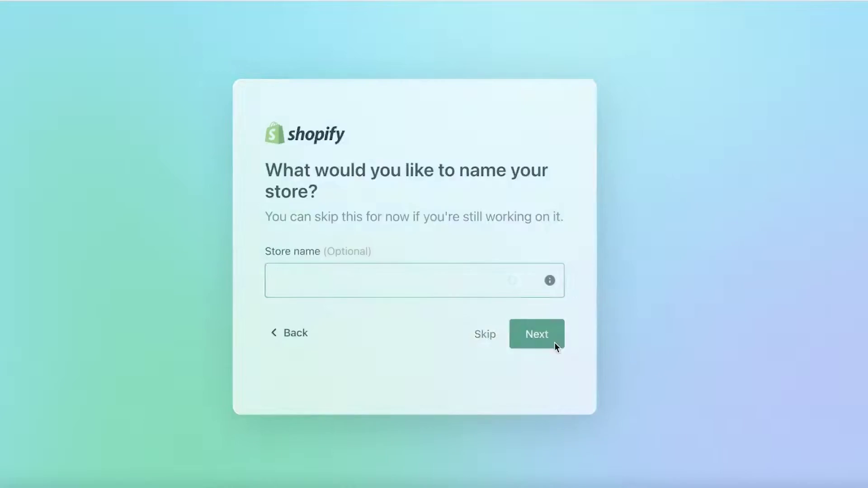
pyautogui.press('Return')
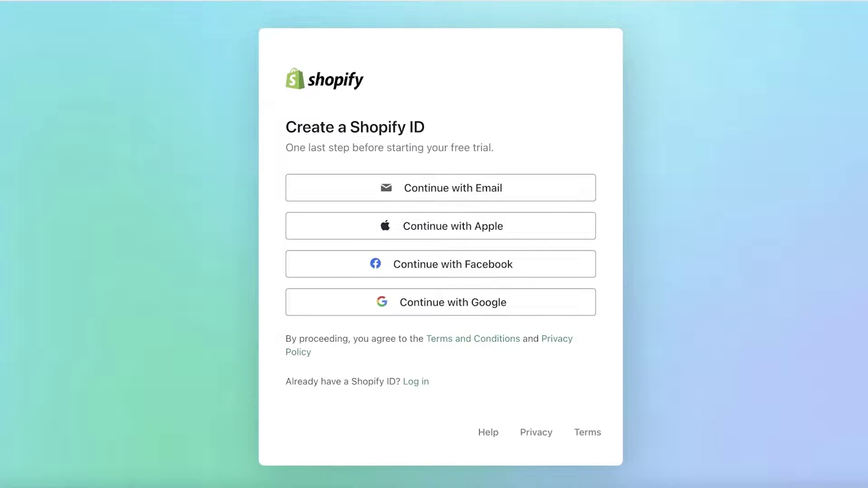
pyautogui.click(450, 195)
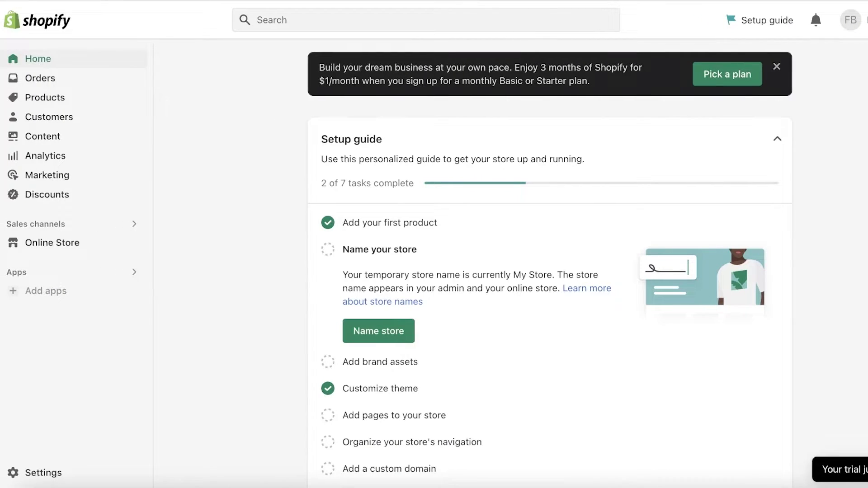
# Step: Dismiss the Pick a plan promotion banner
pyautogui.click(783, 67)
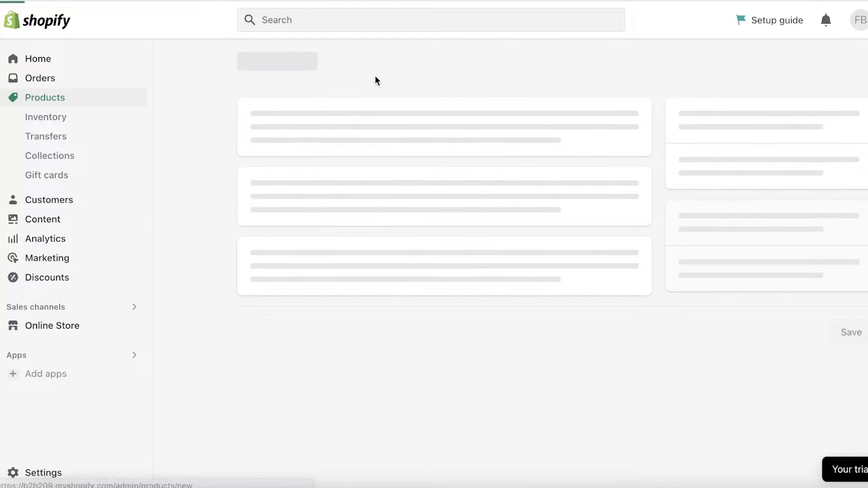
# Step: Mark the new product as a digital product, then discard the unsaved product
pyautogui.scroll(-10, 317, 176)
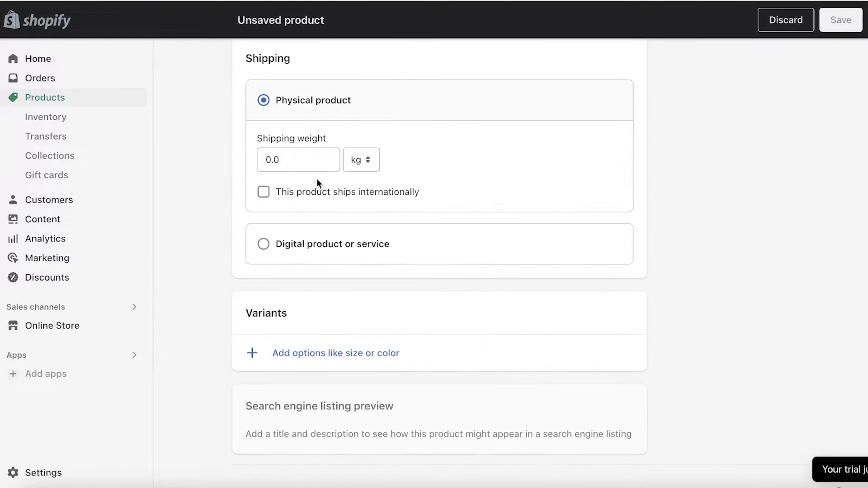
pyautogui.click(274, 243)
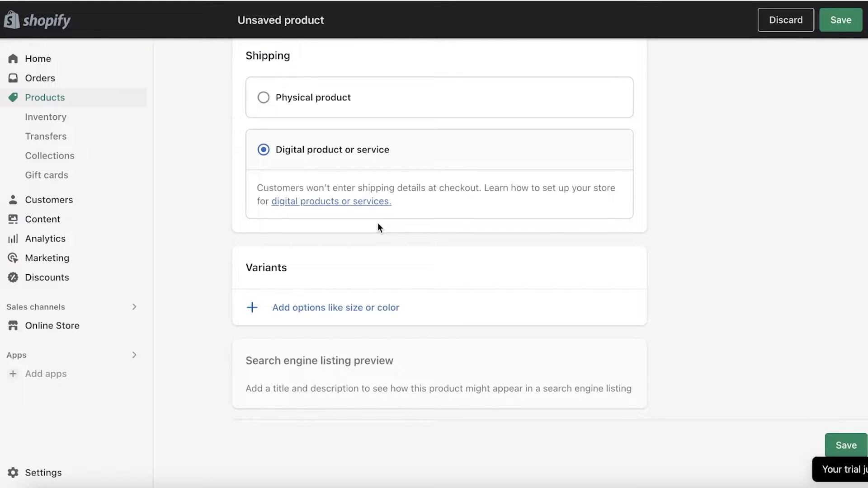
pyautogui.scroll(8, 513, 45)
pyautogui.click(771, 29)
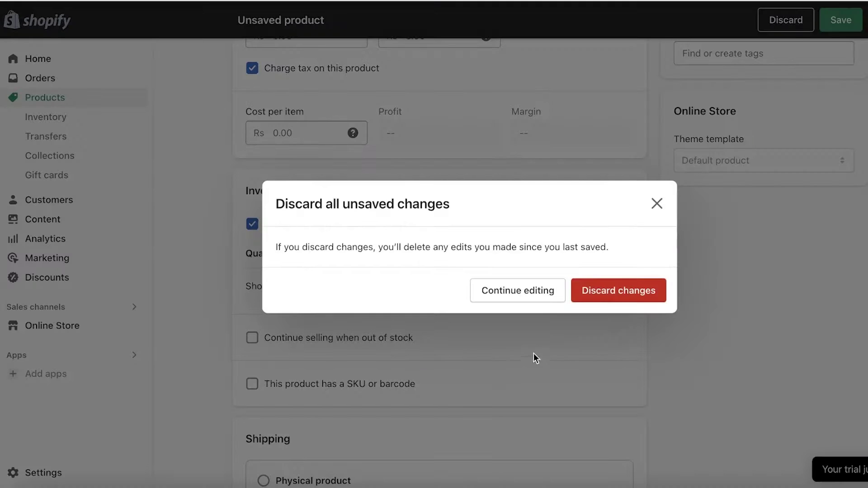
pyautogui.click(618, 290)
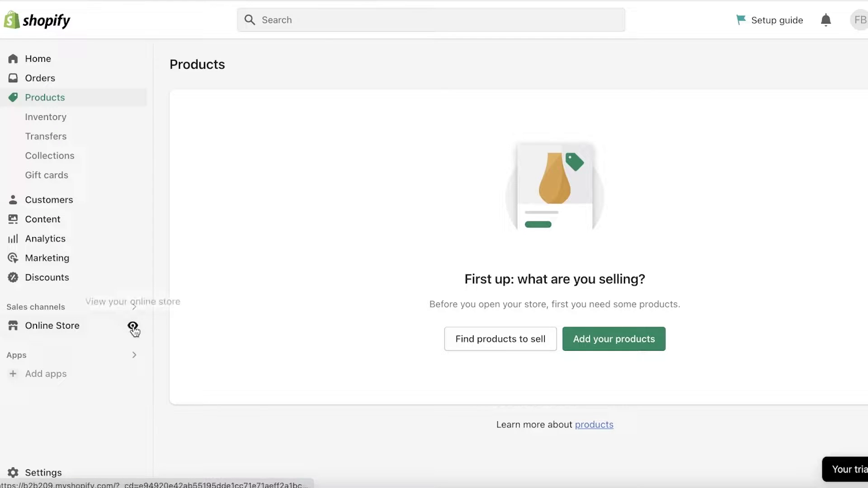
pyautogui.click(133, 325)
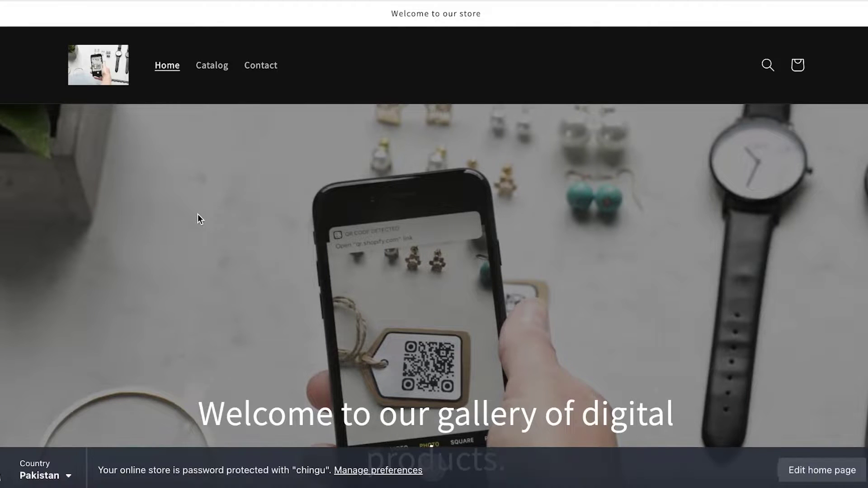
pyautogui.scroll(-6, 368, 192)
pyautogui.scroll(-2, 368, 271)
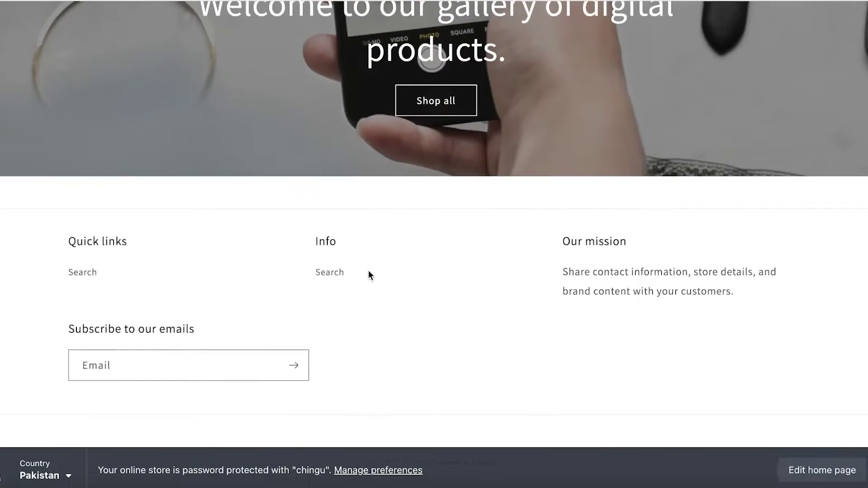
pyautogui.scroll(10, 285, 158)
pyautogui.click(222, 67)
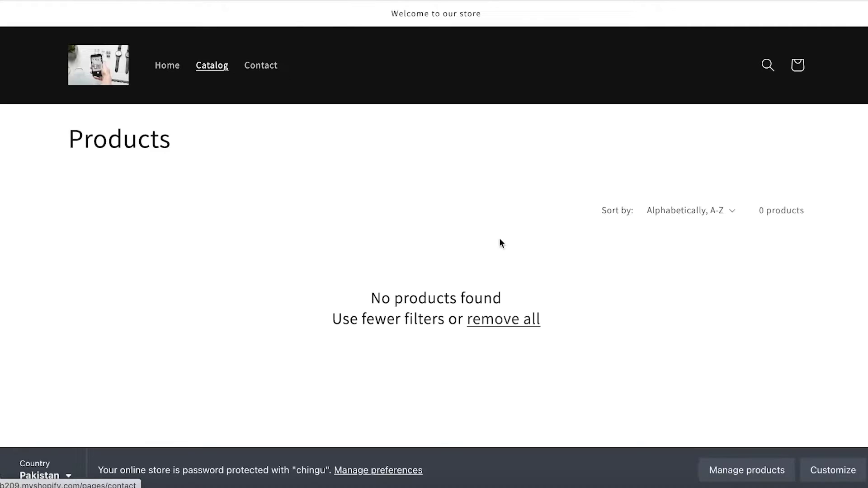
pyautogui.hotkey('alt', 'Left')
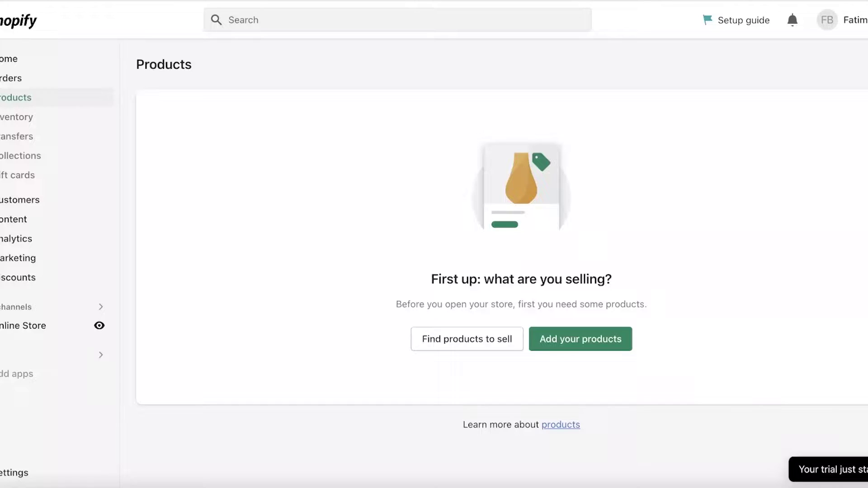
# Step: Browse the Online Store themes page and check the current Dawn theme's actions
pyautogui.click(43, 325)
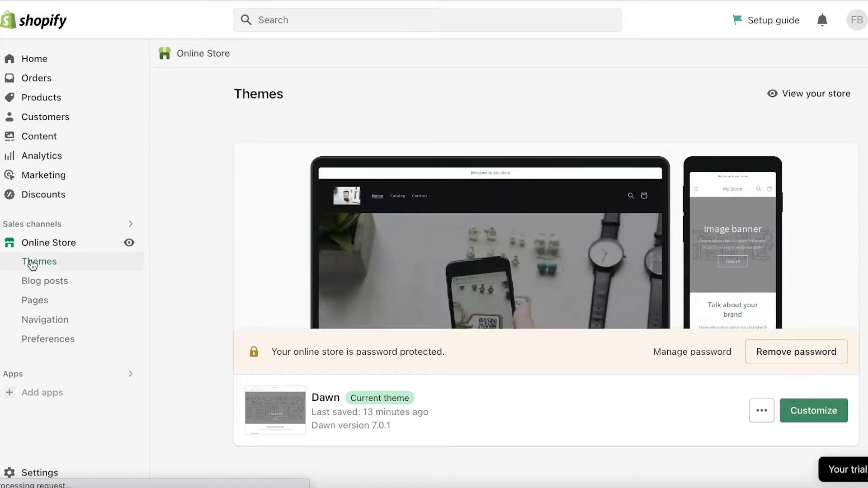
pyautogui.scroll(-7, 401, 237)
pyautogui.scroll(-8, 400, 241)
pyautogui.scroll(4, 402, 244)
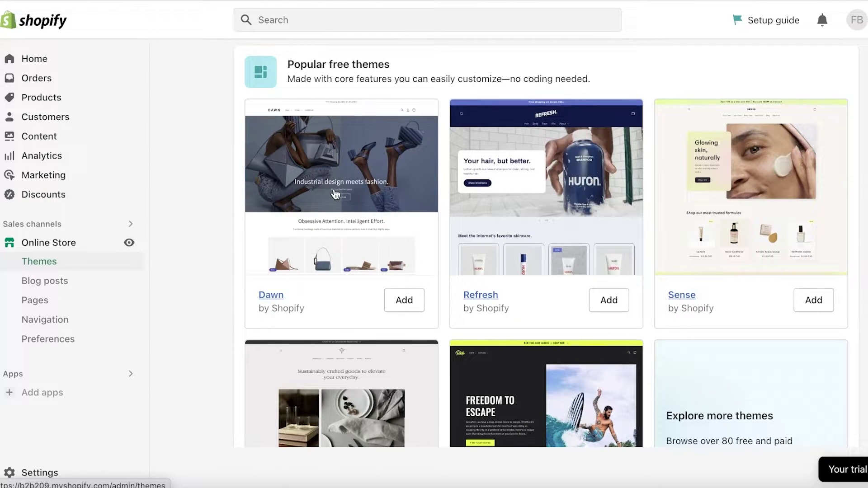
pyautogui.scroll(-1, 499, 267)
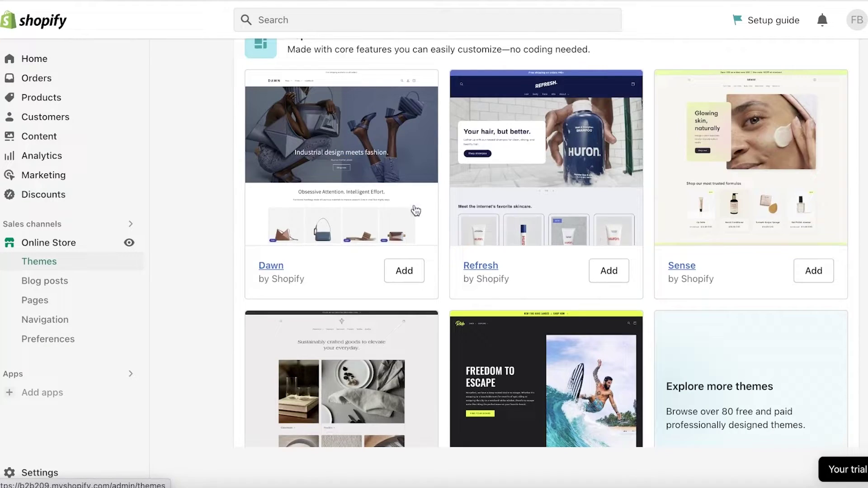
pyautogui.scroll(3, 445, 386)
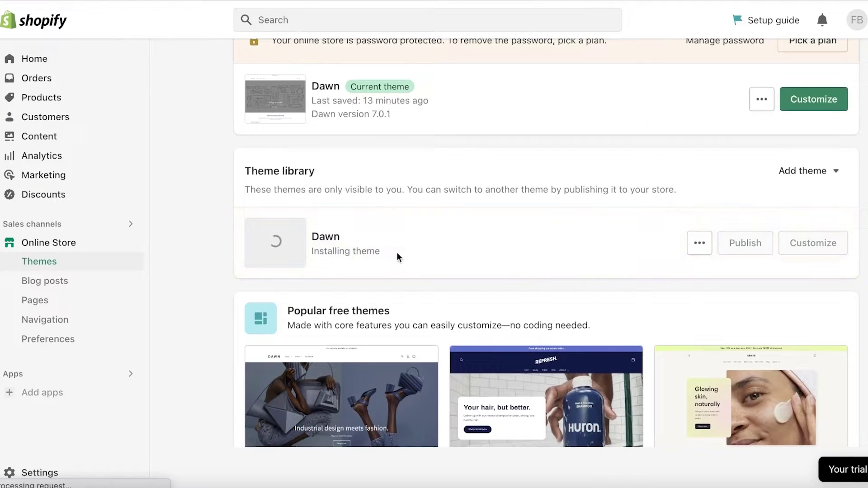
pyautogui.click(761, 99)
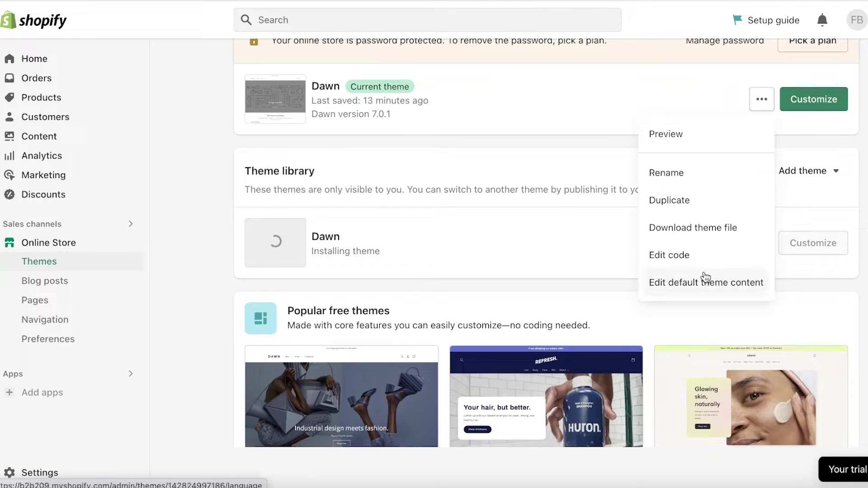
pyautogui.click(520, 152)
# Step: Open the library Dawn theme's actions and launch it in the theme editor
pyautogui.scroll(2, 627, 176)
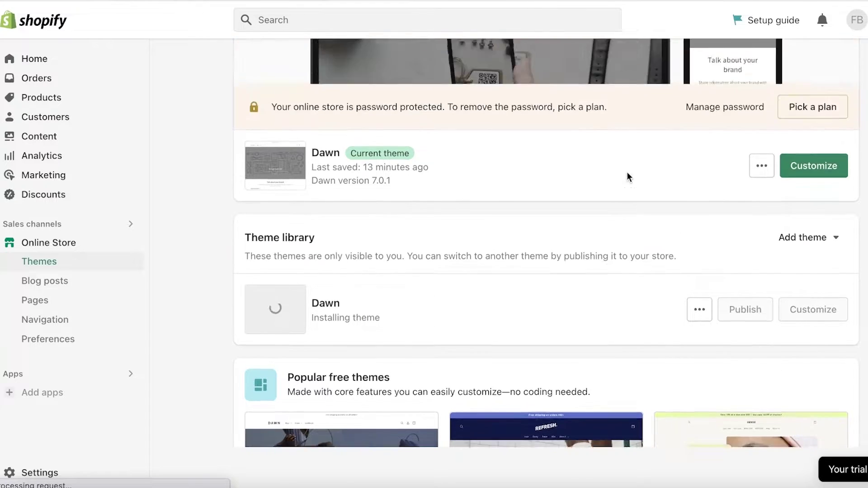
pyautogui.scroll(-5, 626, 171)
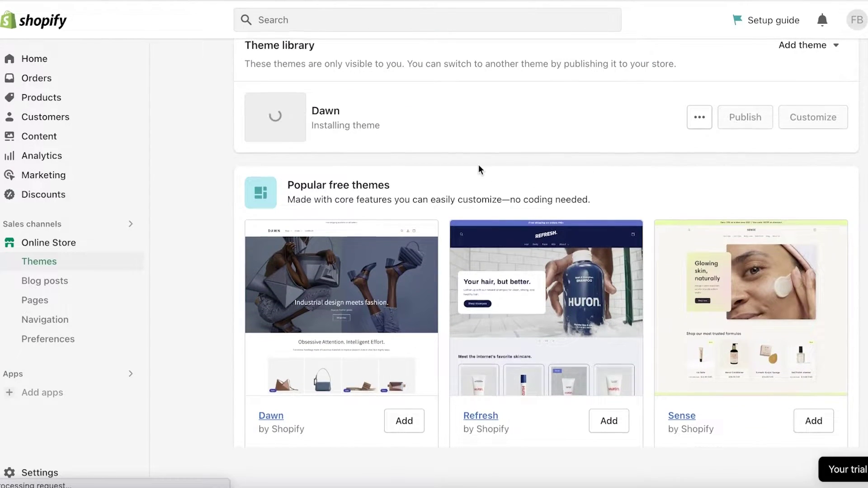
pyautogui.scroll(-7, 479, 169)
pyautogui.scroll(10, 637, 305)
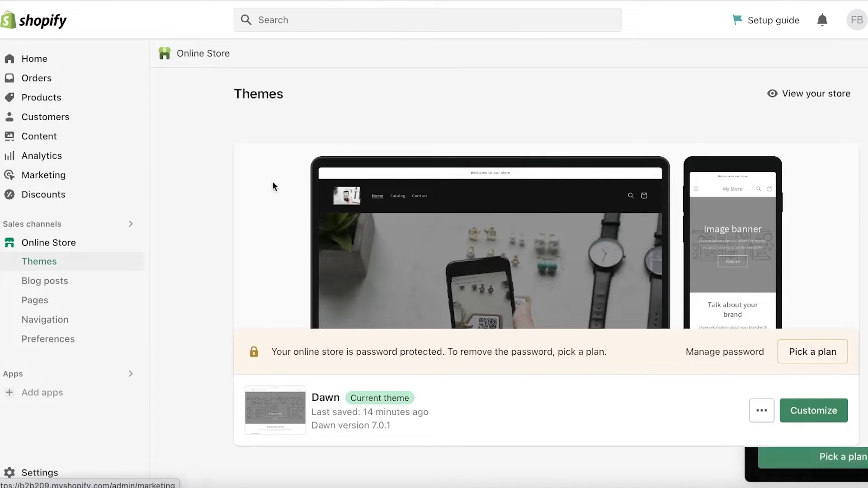
pyautogui.scroll(-7, 550, 208)
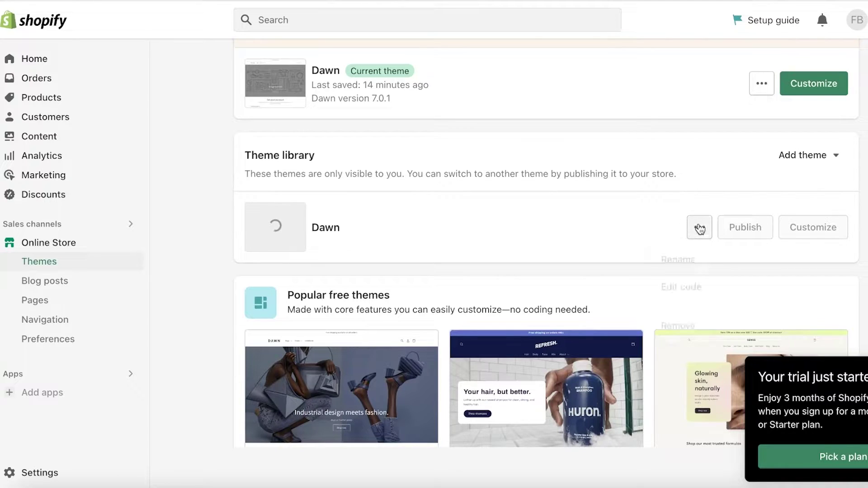
pyautogui.click(754, 121)
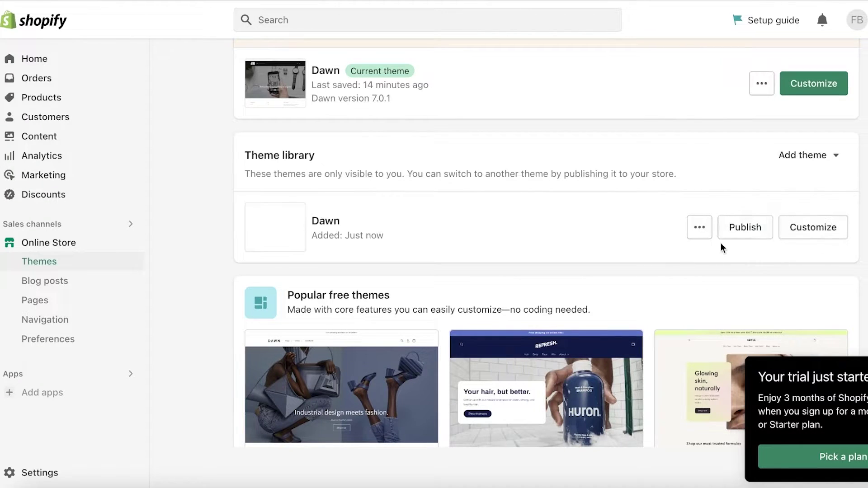
pyautogui.click(700, 227)
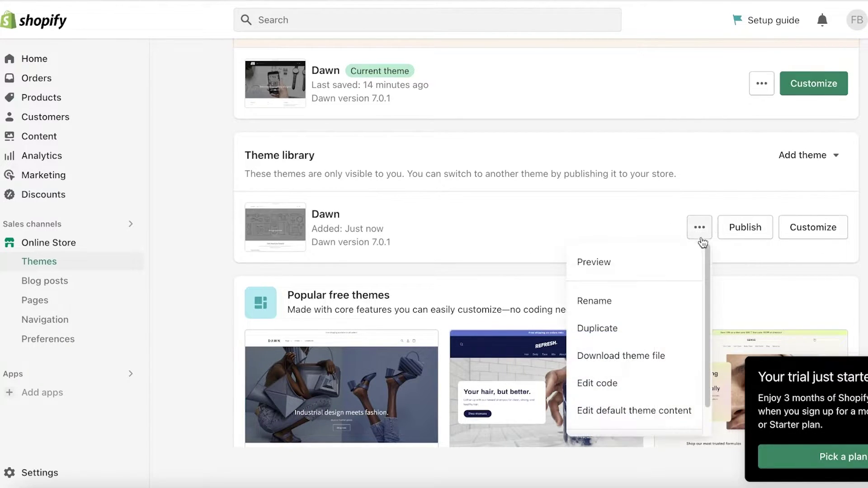
pyautogui.click(796, 234)
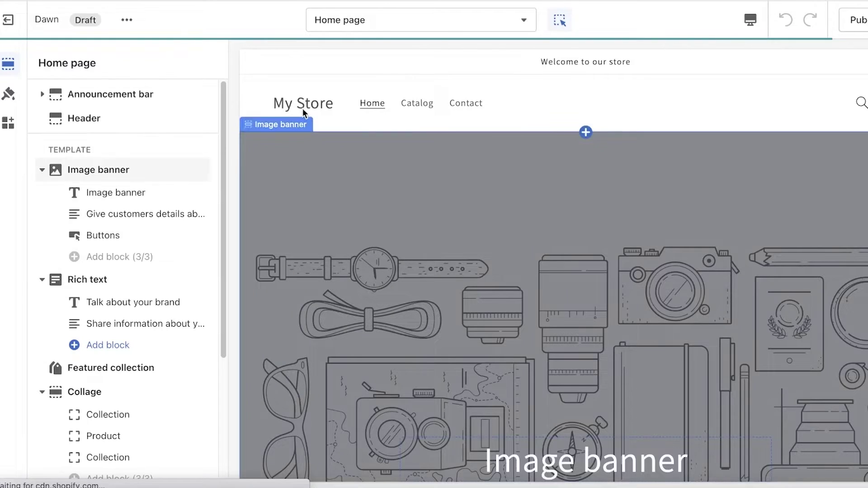
pyautogui.click(302, 106)
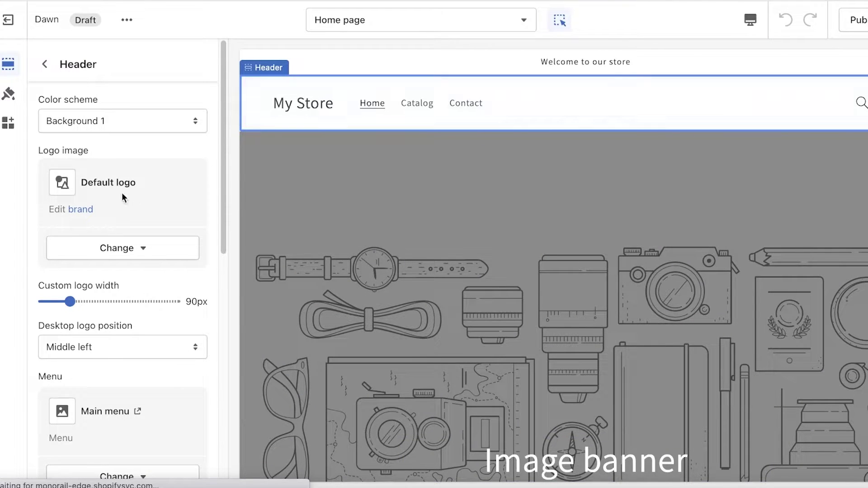
pyautogui.click(77, 211)
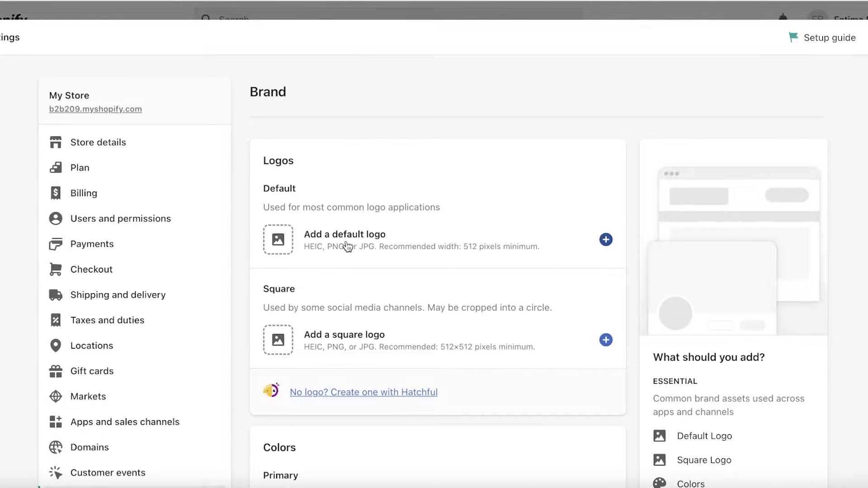
pyautogui.scroll(-3, 357, 254)
pyautogui.scroll(1, 370, 171)
pyautogui.scroll(-1, 486, 149)
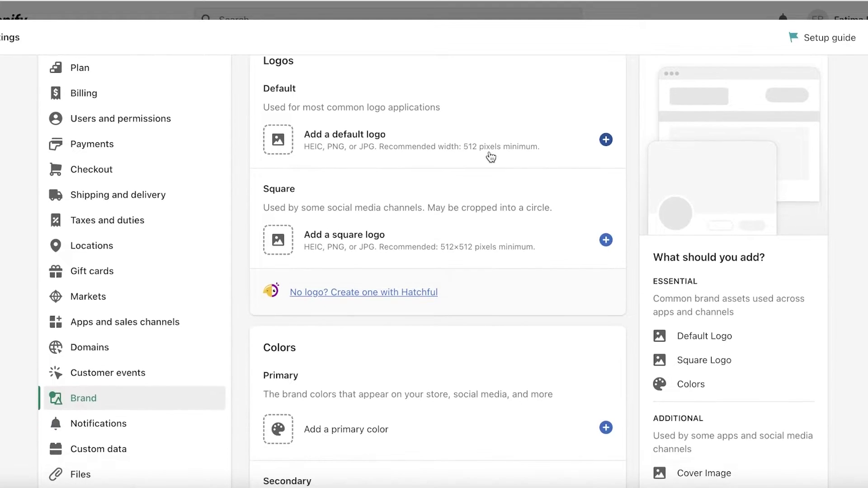
pyautogui.scroll(1, 522, 362)
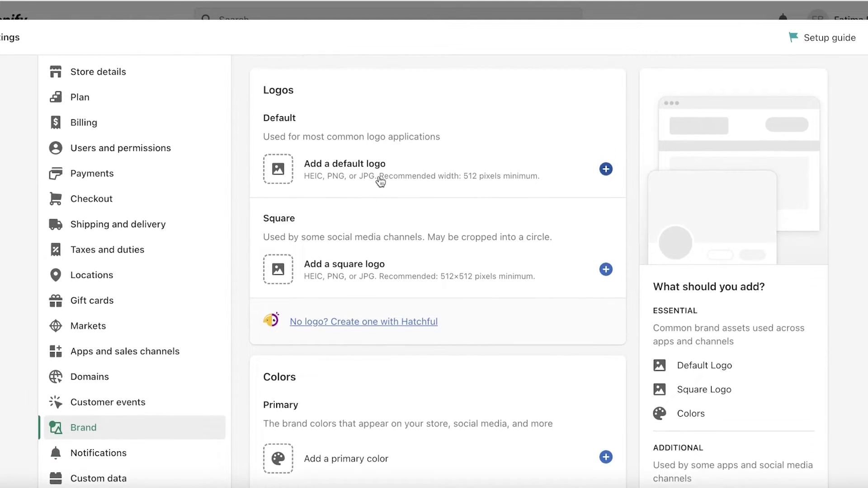
pyautogui.click(384, 179)
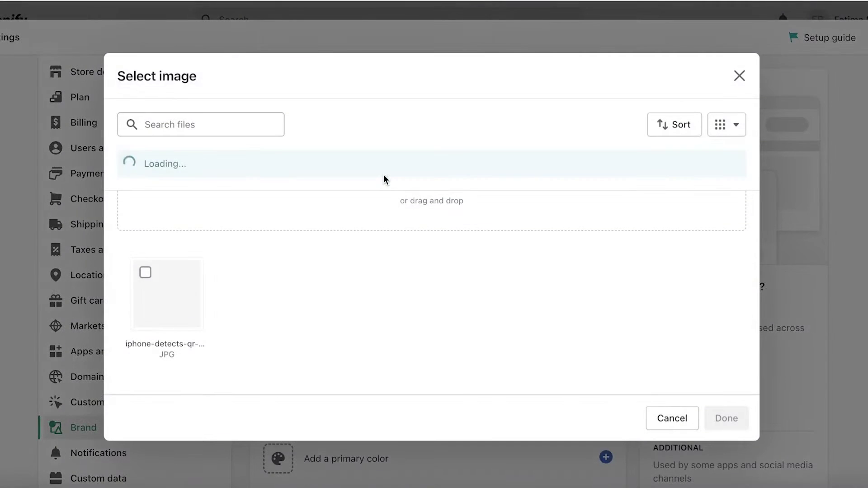
pyautogui.click(229, 122)
pyautogui.click(672, 418)
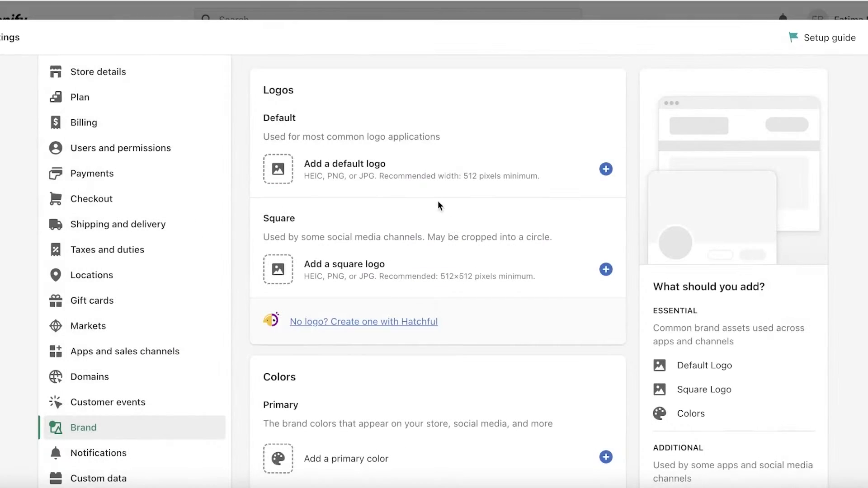
pyautogui.click(382, 177)
pyautogui.write('logo')
pyautogui.click(731, 77)
pyautogui.scroll(-10, 519, 206)
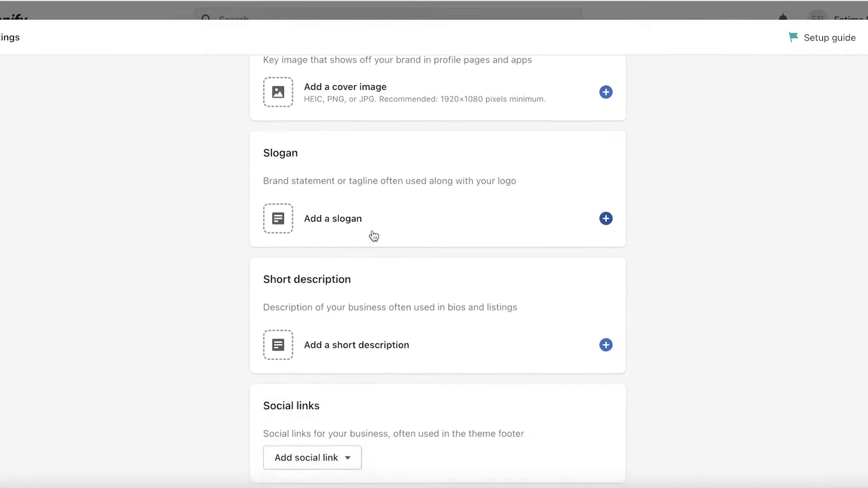
pyautogui.scroll(-2, 297, 193)
pyautogui.scroll(10, 271, 217)
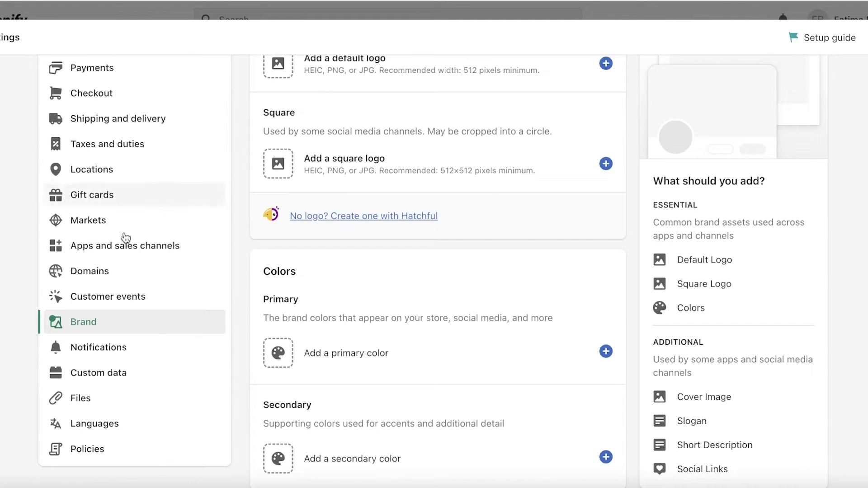
pyautogui.scroll(5, 508, 116)
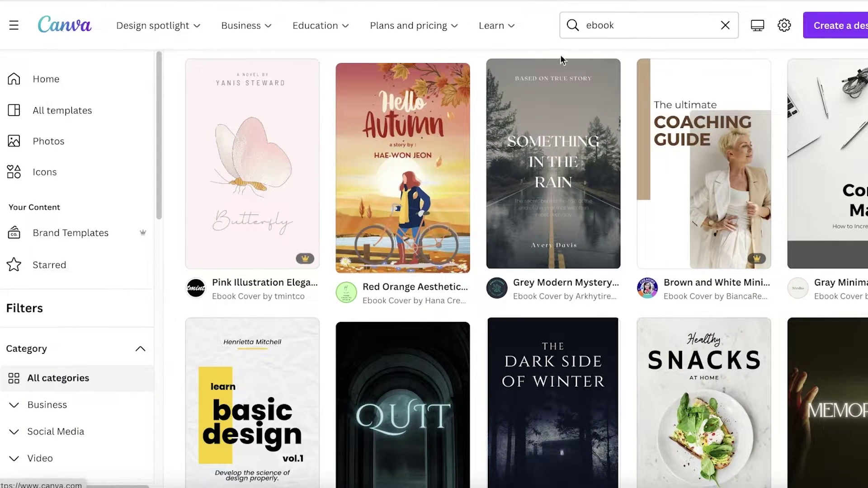
# Step: Bring up the monogram logo's Share > Download options with PNG as the file type
pyautogui.click(598, 19)
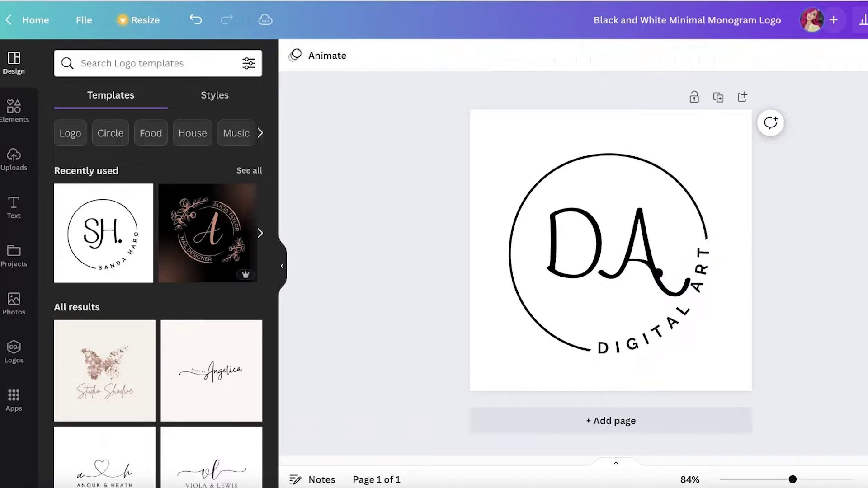
pyautogui.click(865, 20)
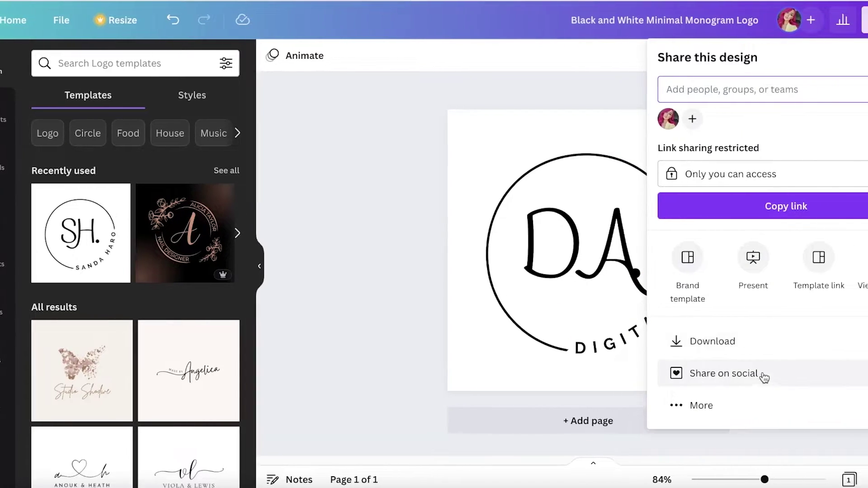
pyautogui.click(723, 339)
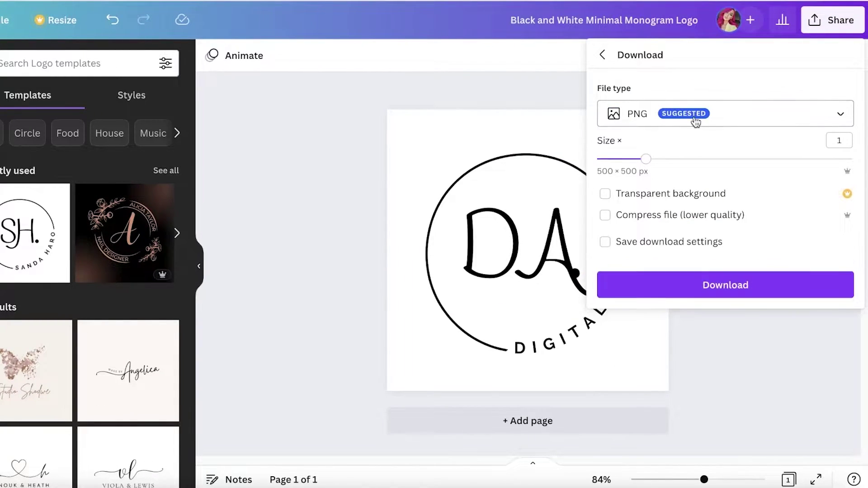
pyautogui.click(641, 120)
pyautogui.click(271, 297)
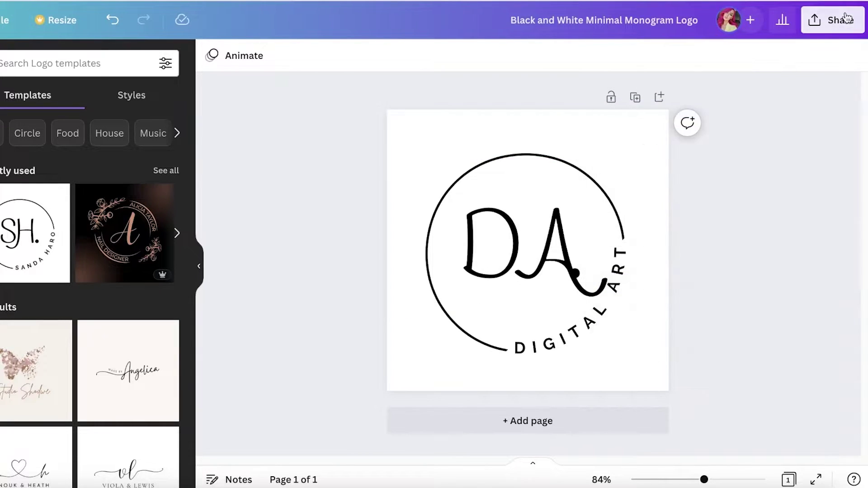
pyautogui.click(833, 20)
# Step: Download the logo PNG, upload it, and choose the Black_and_White file as default logo
pyautogui.click(649, 348)
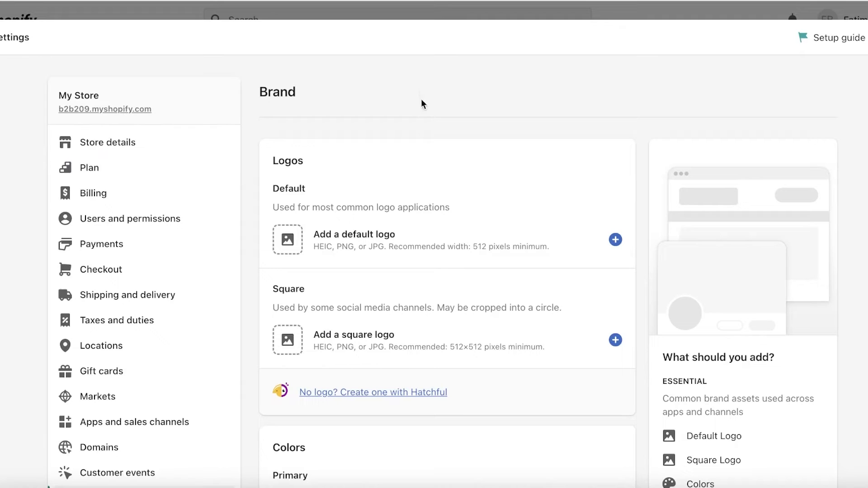
pyautogui.click(287, 240)
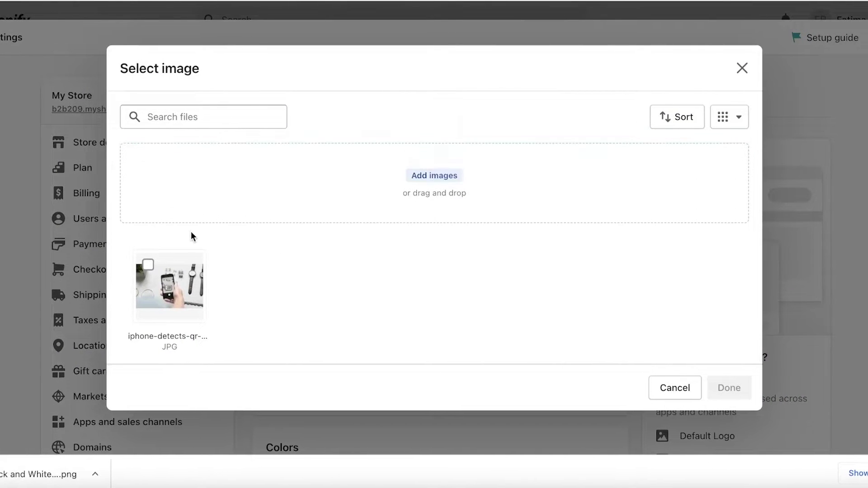
pyautogui.moveTo(12, 458); pyautogui.dragTo(620, 354)
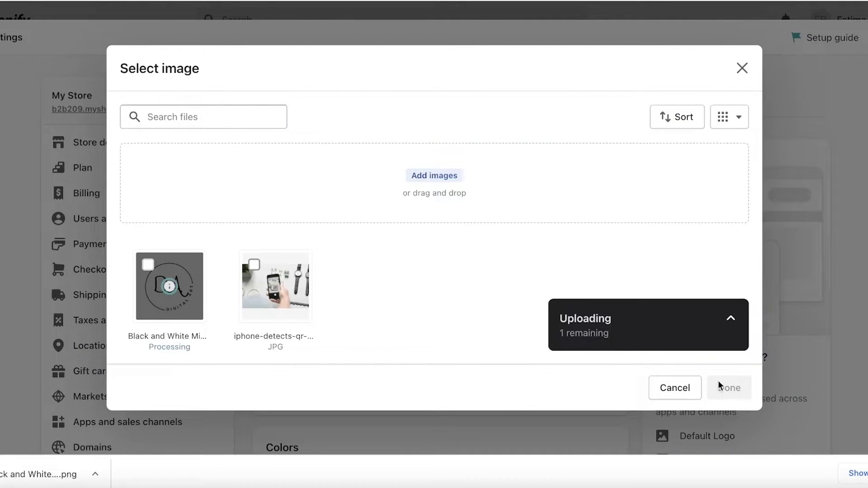
pyautogui.click(148, 264)
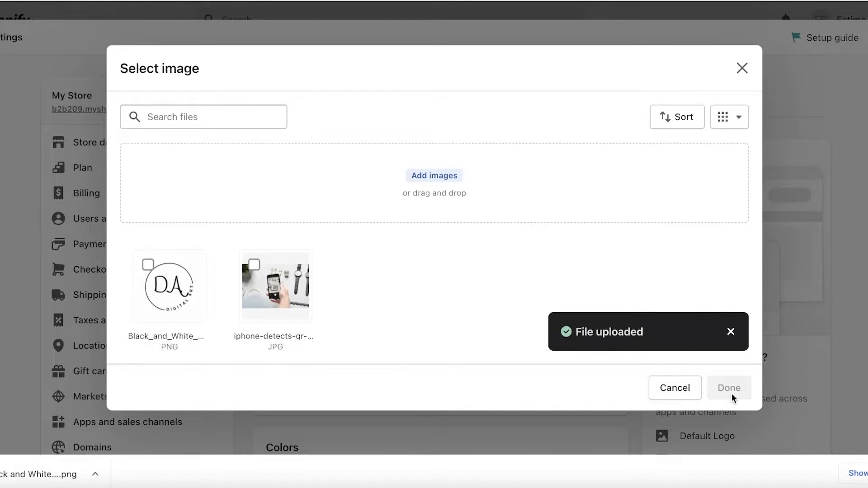
pyautogui.click(169, 285)
pyautogui.click(729, 388)
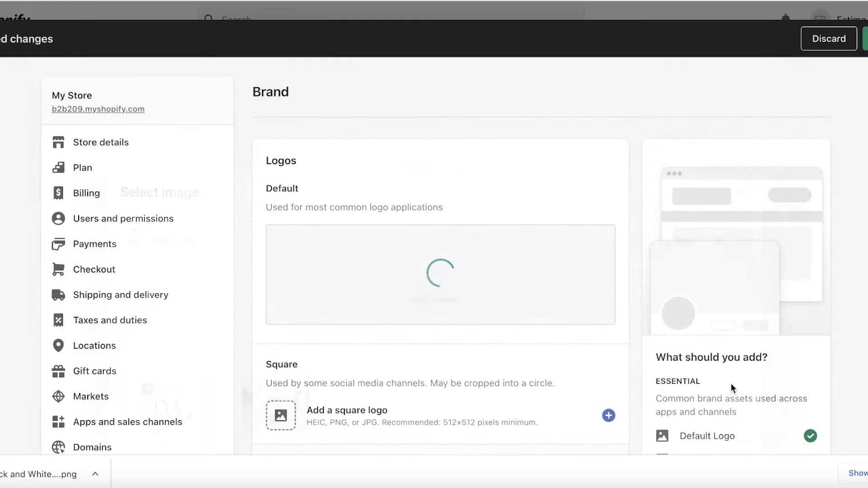
# Step: Save the branding settings with the new DA Digital Art logo
pyautogui.scroll(-5, 471, 293)
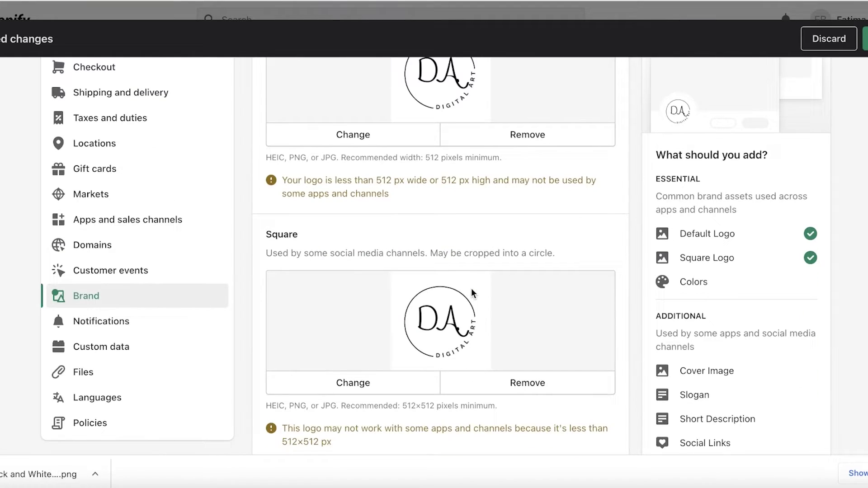
pyautogui.scroll(-8, 471, 292)
pyautogui.scroll(15, 472, 293)
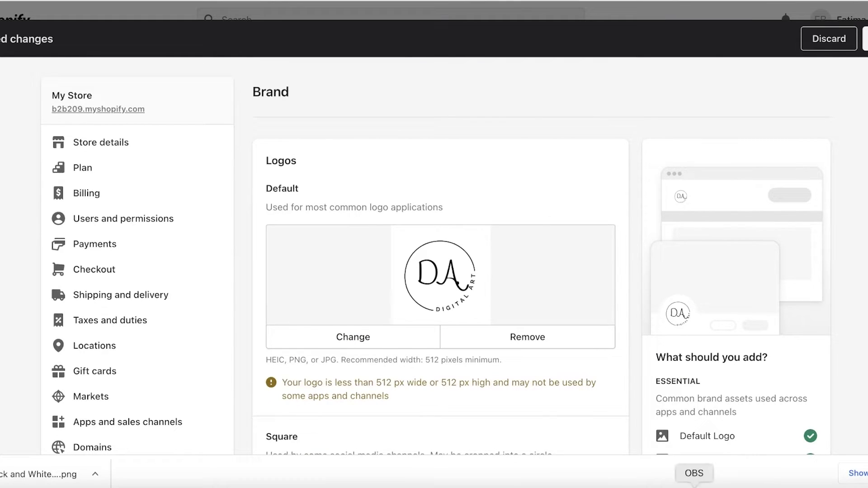
pyautogui.hotkey('ctrl', 's')
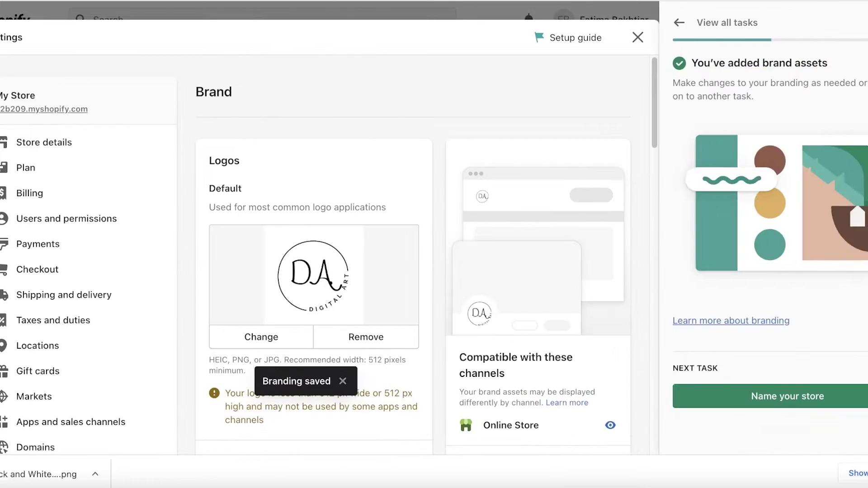
# Step: Dismiss the setup guide, refresh the preview to show the DA logo, and select Image banner
pyautogui.click(857, 38)
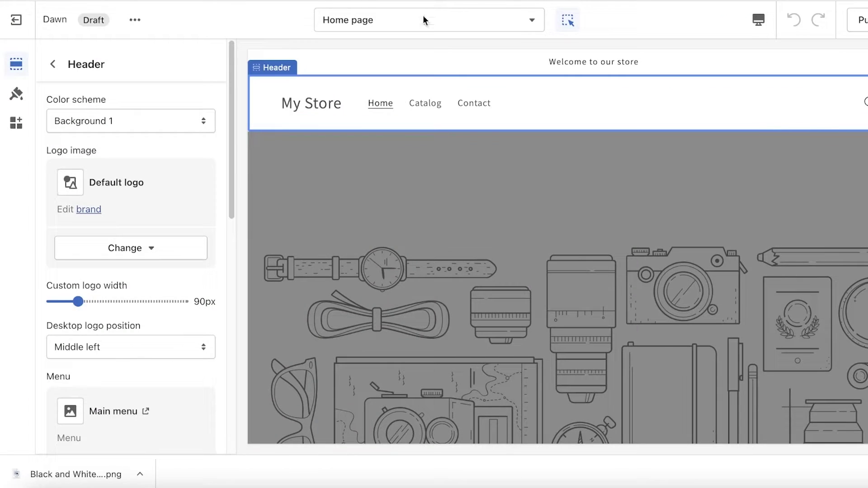
pyautogui.click(303, 106)
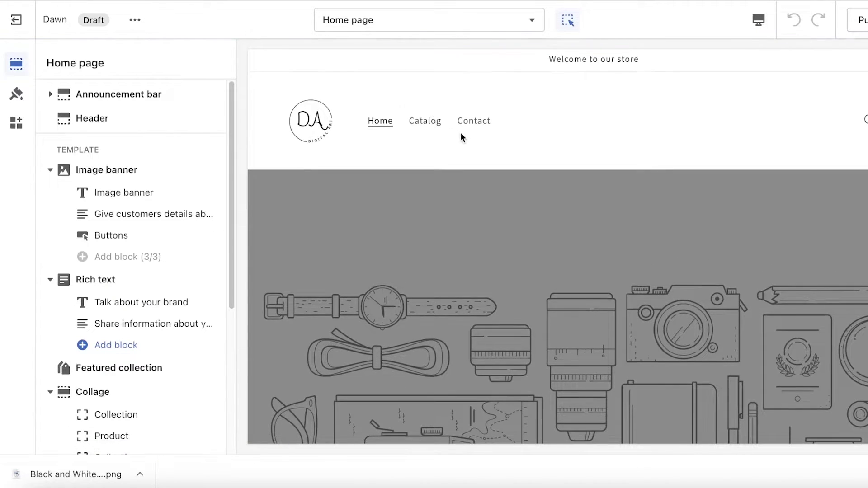
pyautogui.scroll(-2, 460, 132)
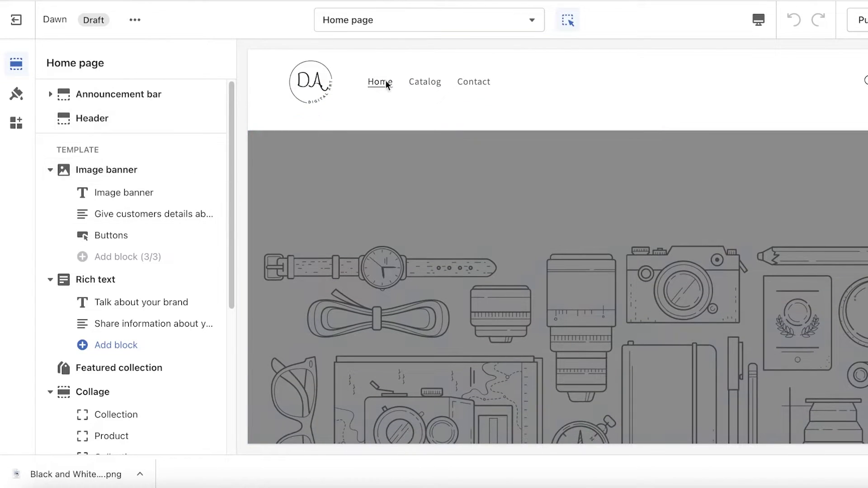
pyautogui.click(106, 170)
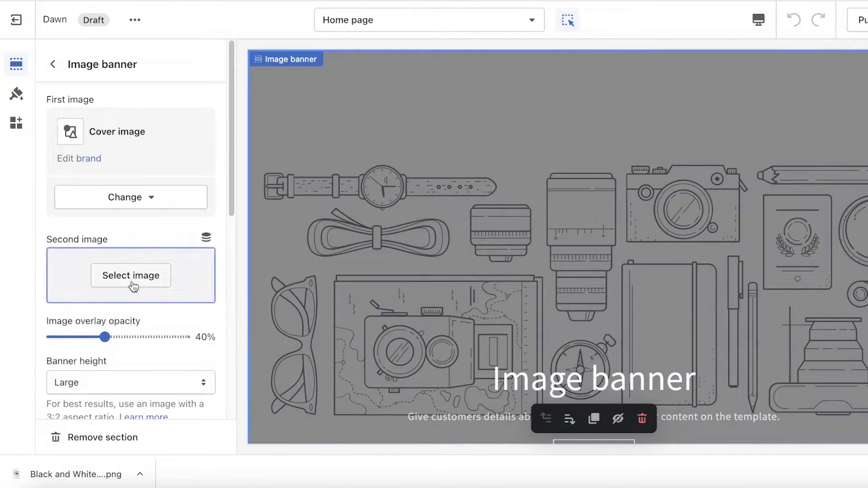
# Step: Open the image picker for the banner's first image, cancelling a computer upload
pyautogui.click(117, 201)
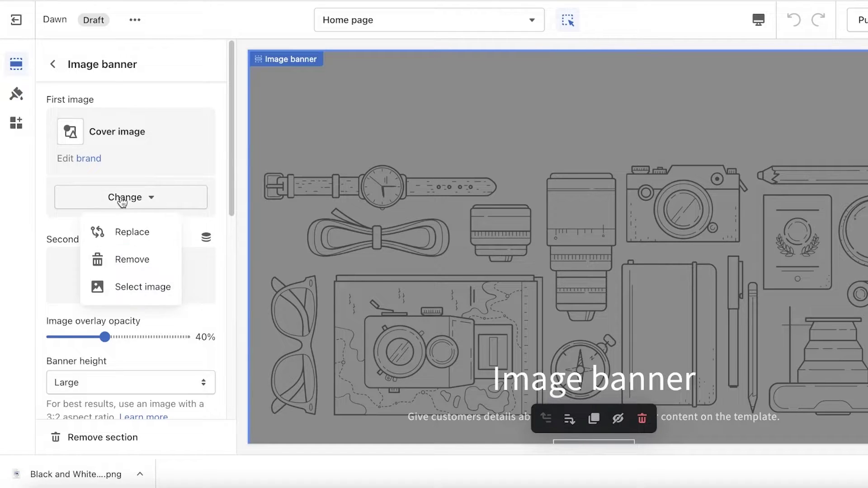
pyautogui.click(132, 287)
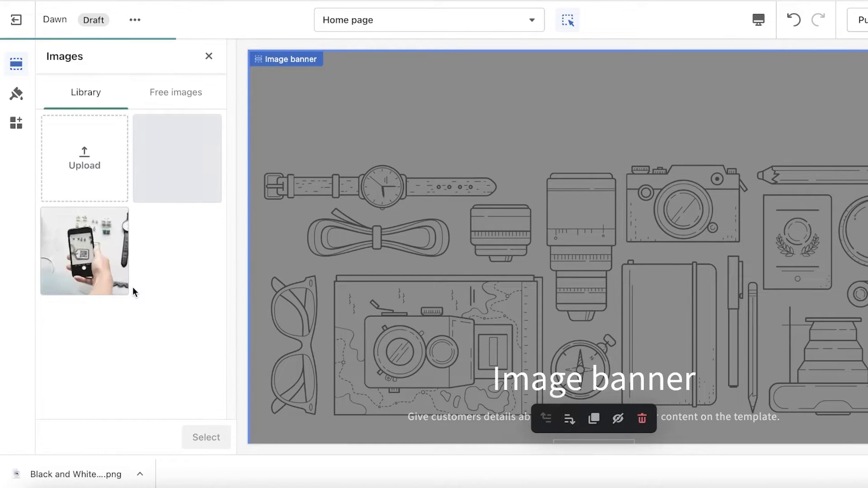
pyautogui.click(76, 179)
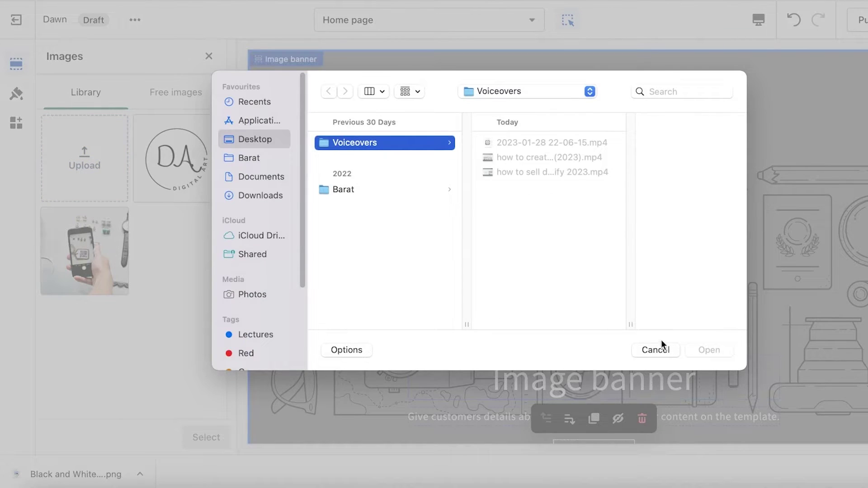
pyautogui.click(657, 337)
# Step: Pick the free stock desk and computer monitor photo as the banner image
pyautogui.click(183, 96)
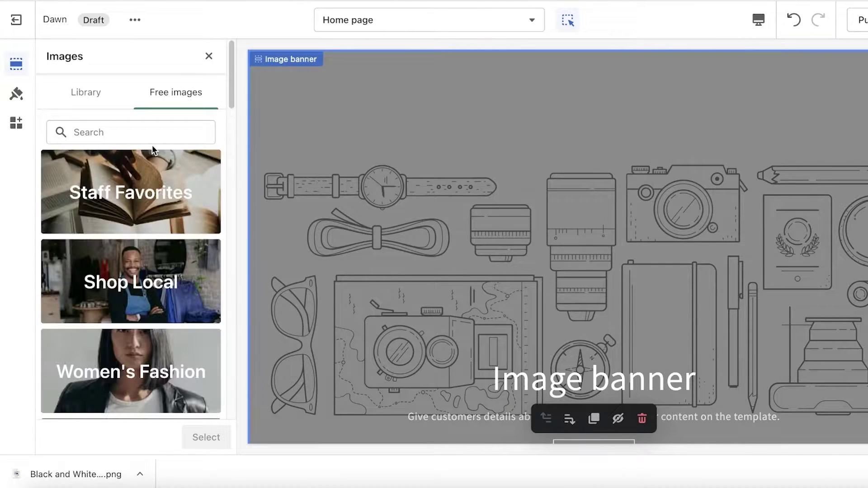
pyautogui.scroll(-10, 103, 297)
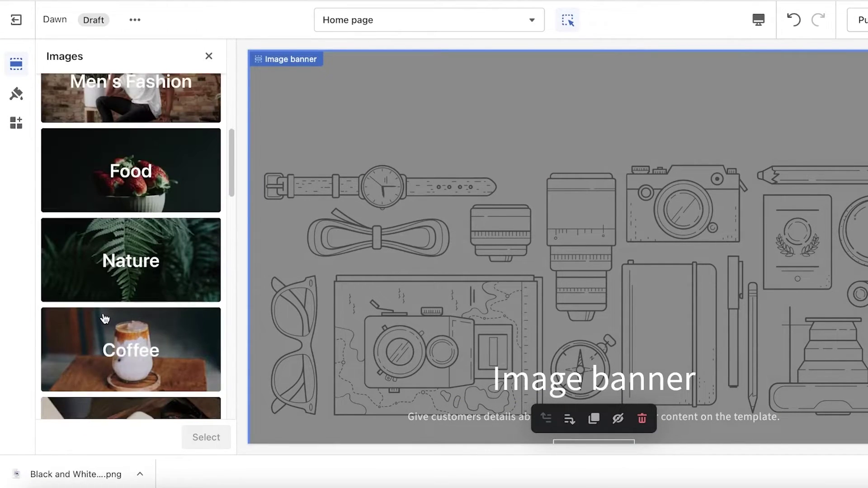
pyautogui.scroll(-15, 101, 306)
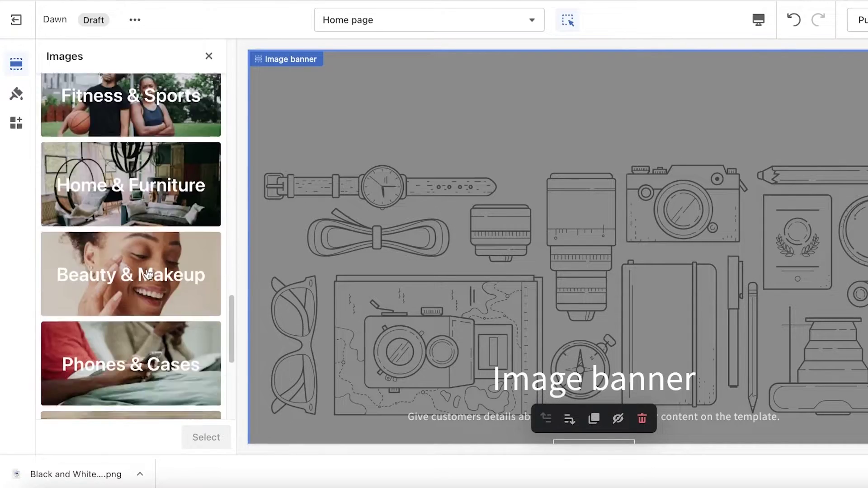
pyautogui.click(147, 264)
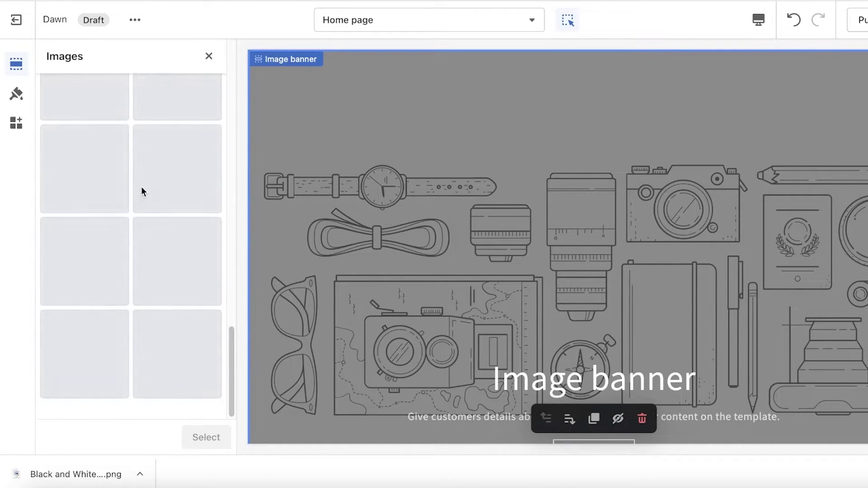
pyautogui.scroll(-1, 144, 196)
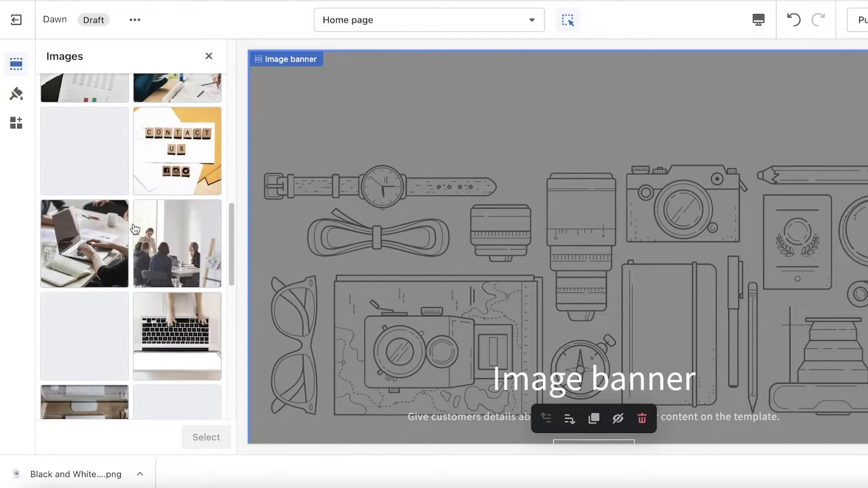
pyautogui.scroll(5, 178, 199)
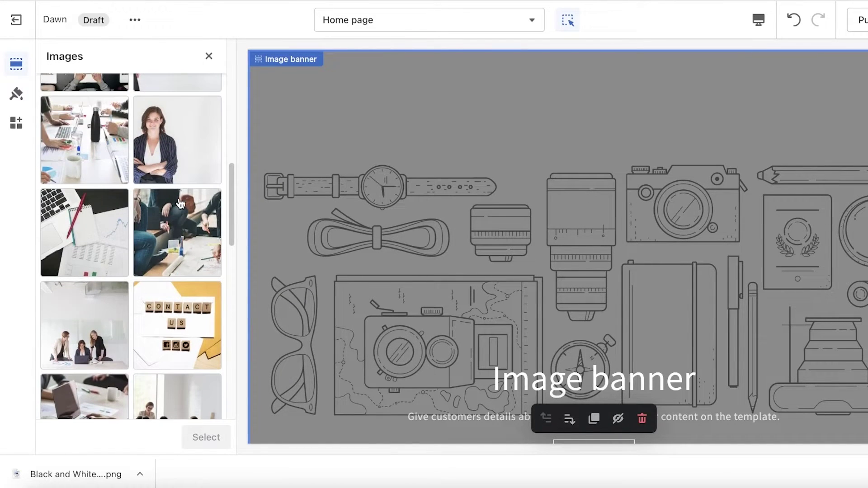
pyautogui.scroll(2, 100, 202)
pyautogui.click(177, 145)
pyautogui.click(206, 438)
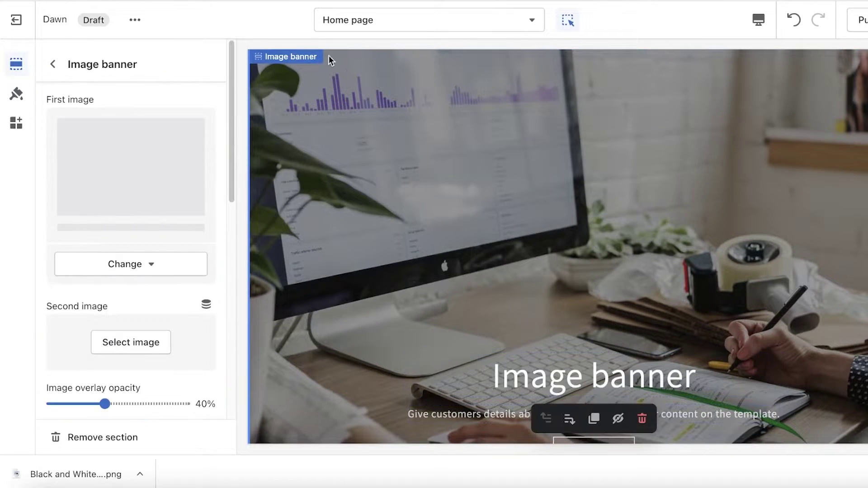
# Step: Replace the banner heading text 'Image banner' with 'Welcome'
pyautogui.click(441, 113)
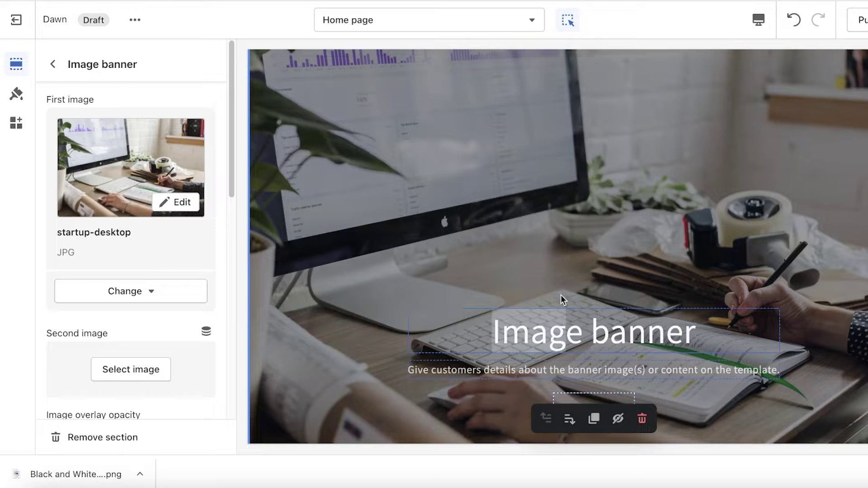
pyautogui.click(583, 319)
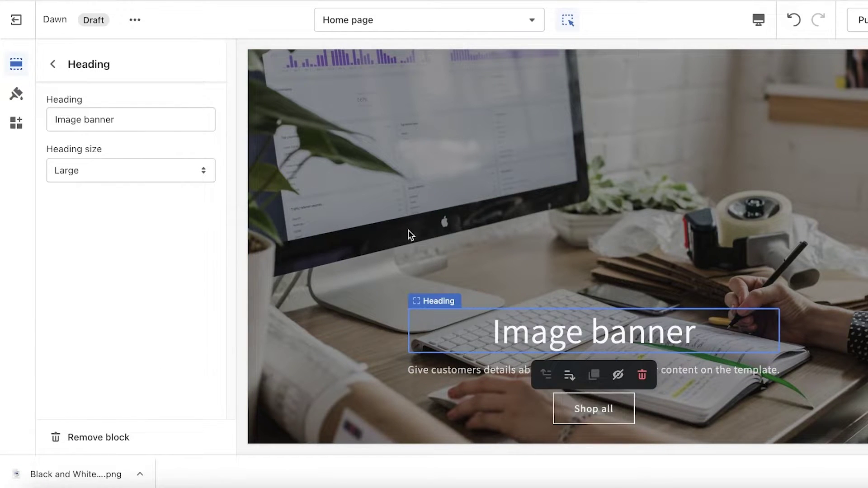
pyautogui.tripleClick(119, 129)
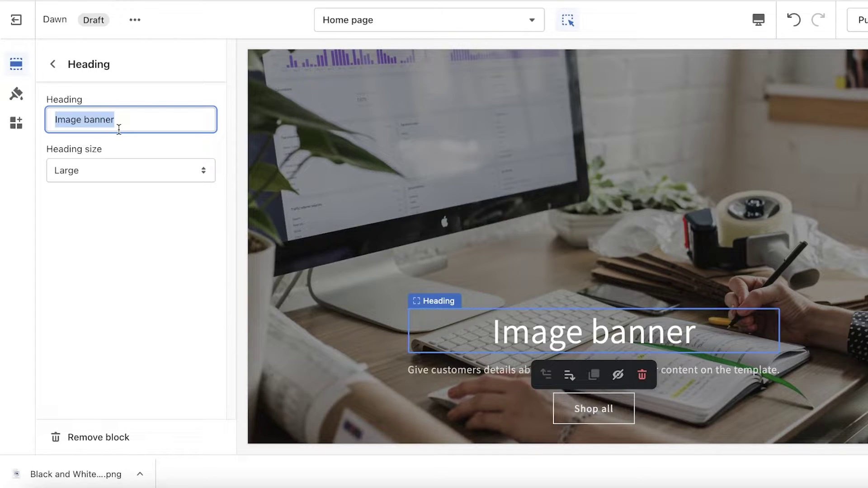
pyautogui.write('Welcome')
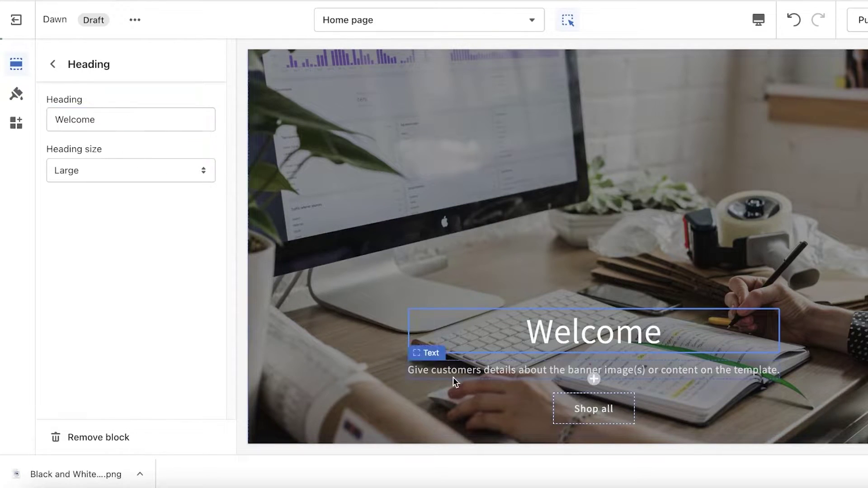
pyautogui.click(453, 377)
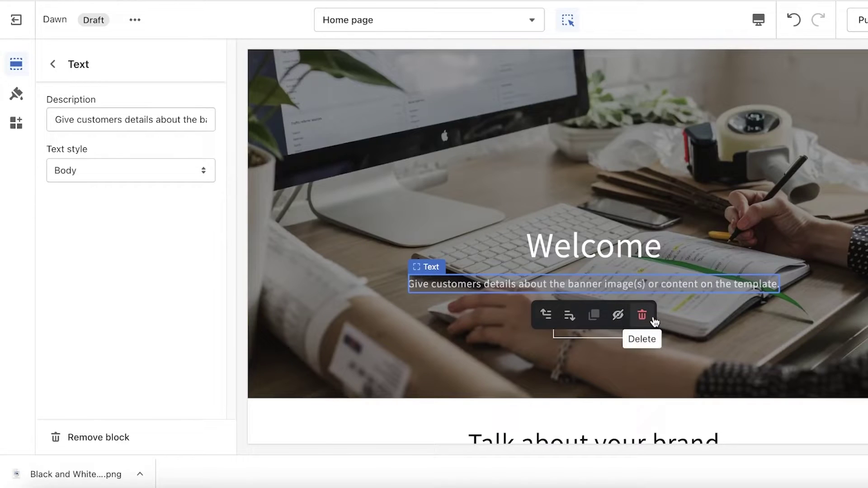
# Step: Drag the Image banner overlay opacity from 40% to 30%, then go back to the section list
pyautogui.click(484, 305)
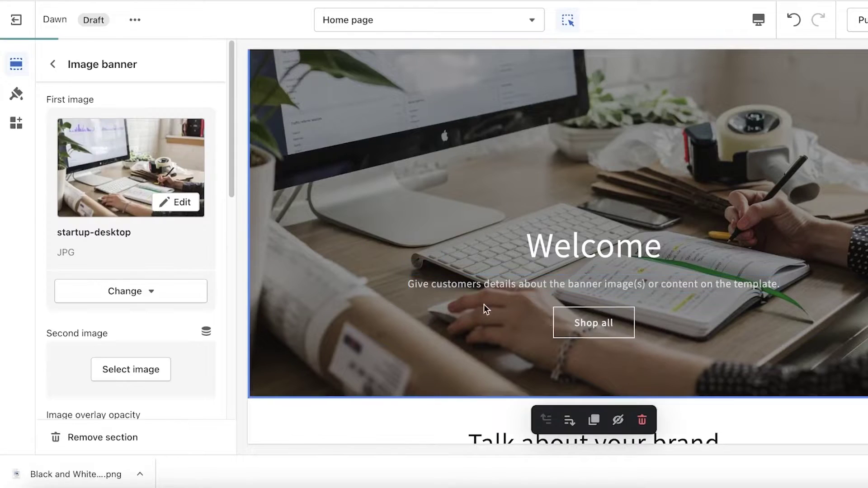
pyautogui.scroll(-3, 128, 378)
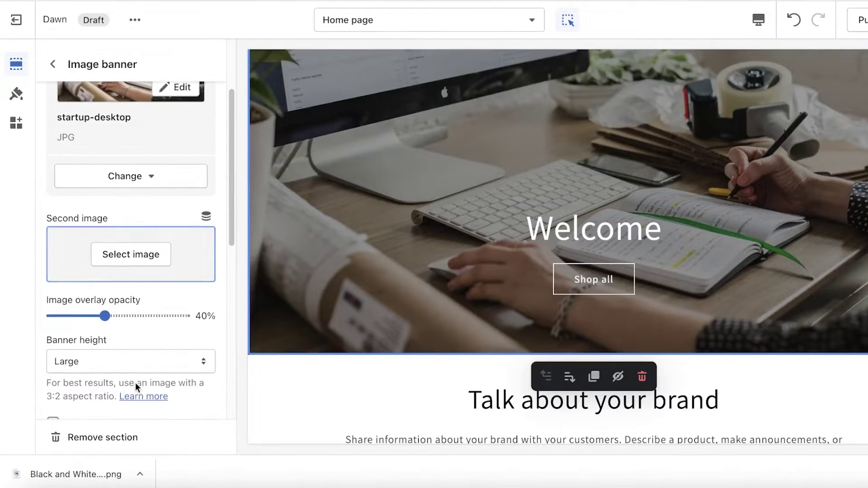
pyautogui.scroll(-2, 95, 291)
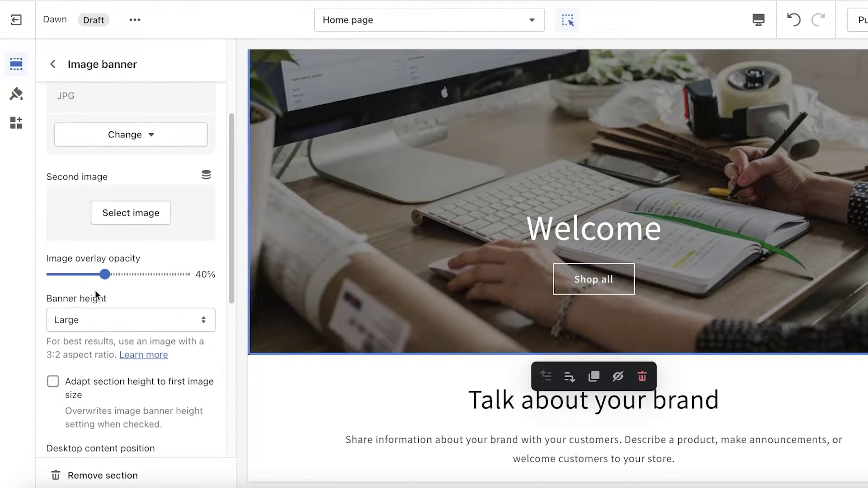
pyautogui.moveTo(105, 266)
pyautogui.mouseDown()
pyautogui.moveTo(118, 266)
pyautogui.moveTo(93, 265)
pyautogui.mouseUp()
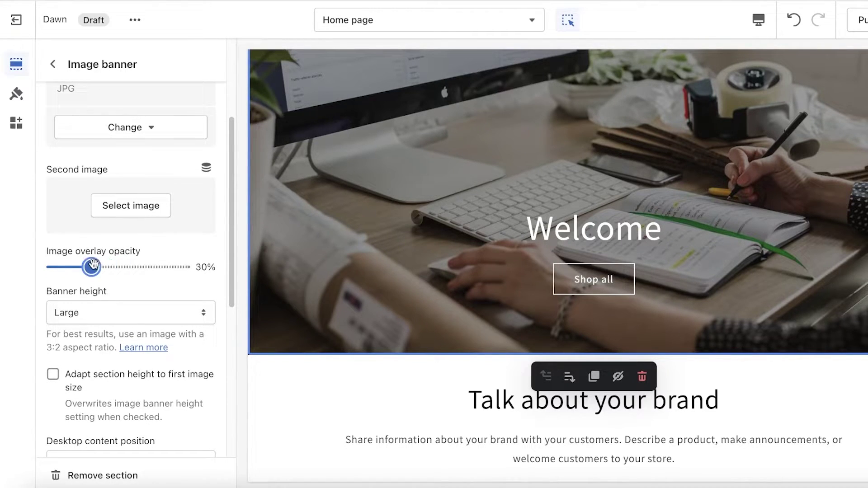
pyautogui.scroll(-3, 121, 245)
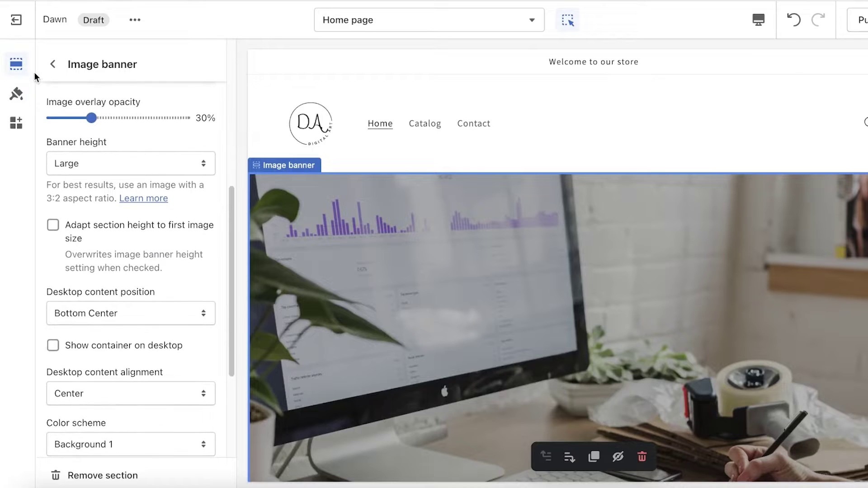
pyautogui.scroll(-3, 74, 176)
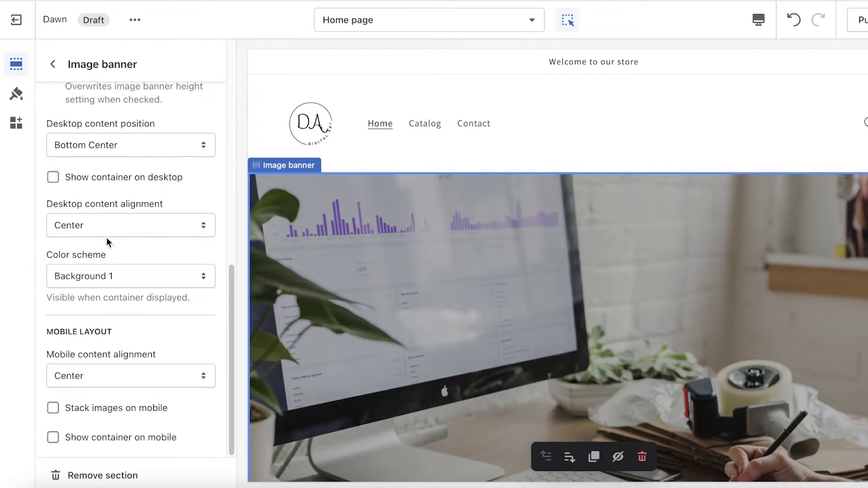
pyautogui.click(53, 64)
# Step: Hide the Video, Collage, Featured collection, Rich text and Multicolumn sections on the home page
pyautogui.scroll(-2, 120, 219)
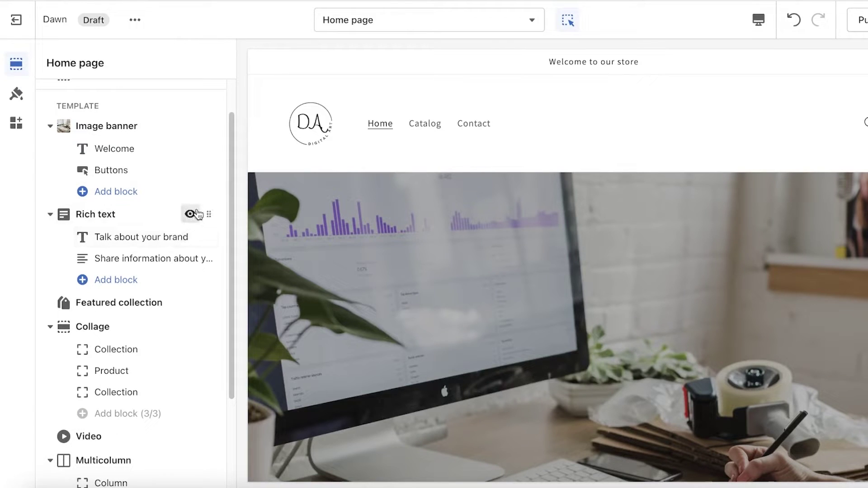
pyautogui.moveTo(186, 213)
pyautogui.click(50, 215)
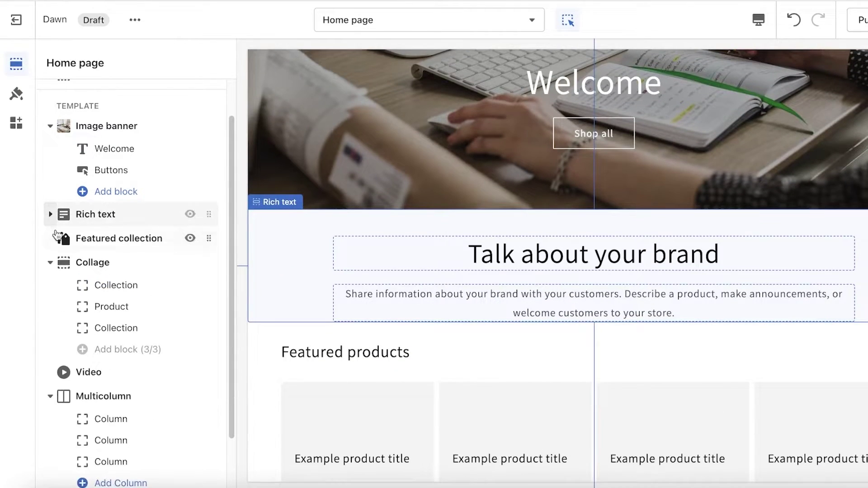
pyautogui.click(50, 261)
pyautogui.click(52, 329)
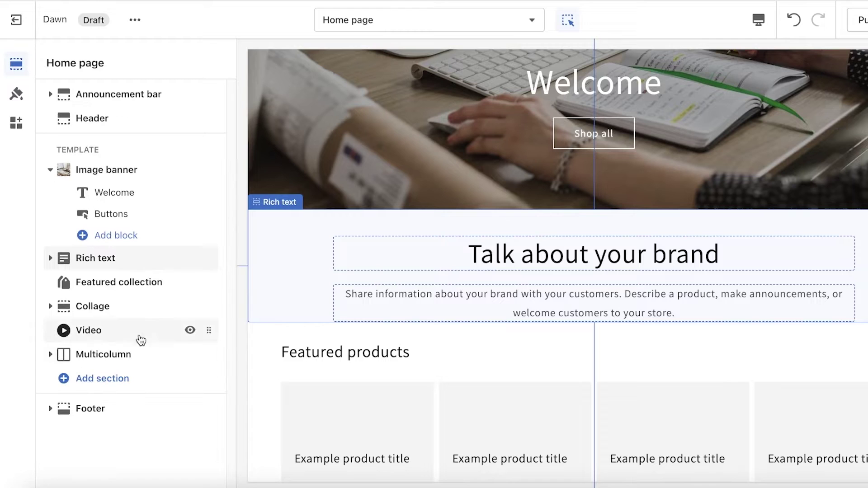
pyautogui.click(190, 330)
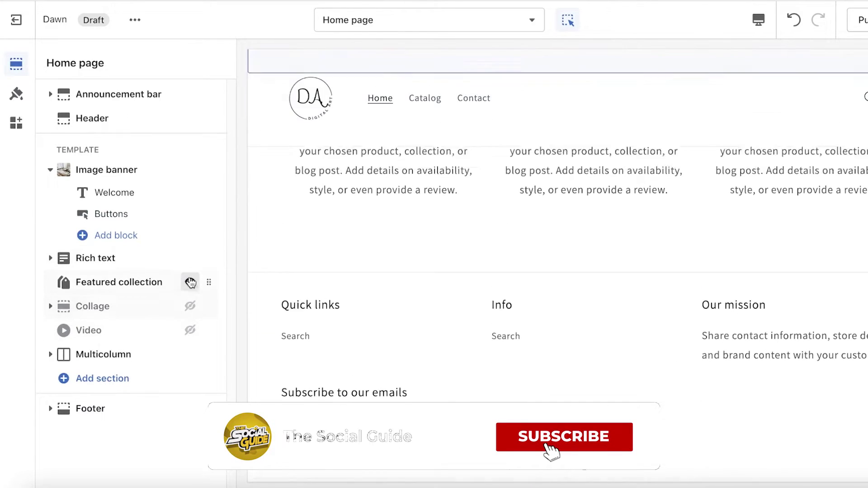
pyautogui.click(190, 282)
pyautogui.click(190, 258)
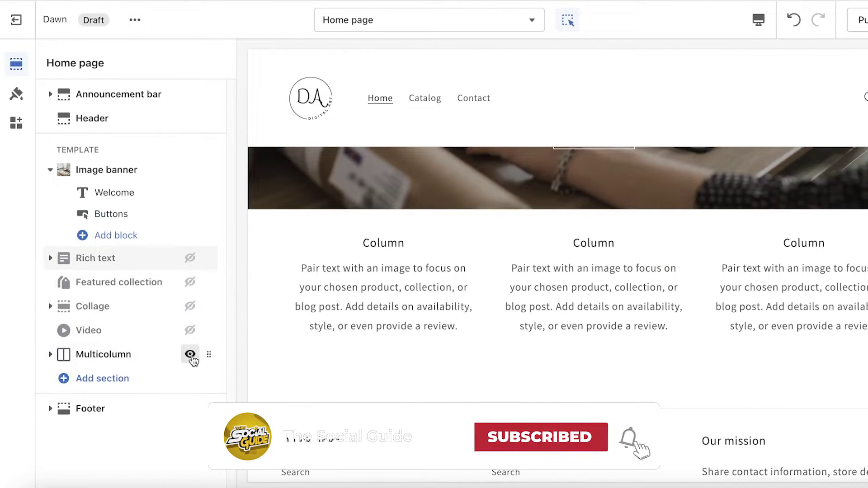
pyautogui.click(189, 355)
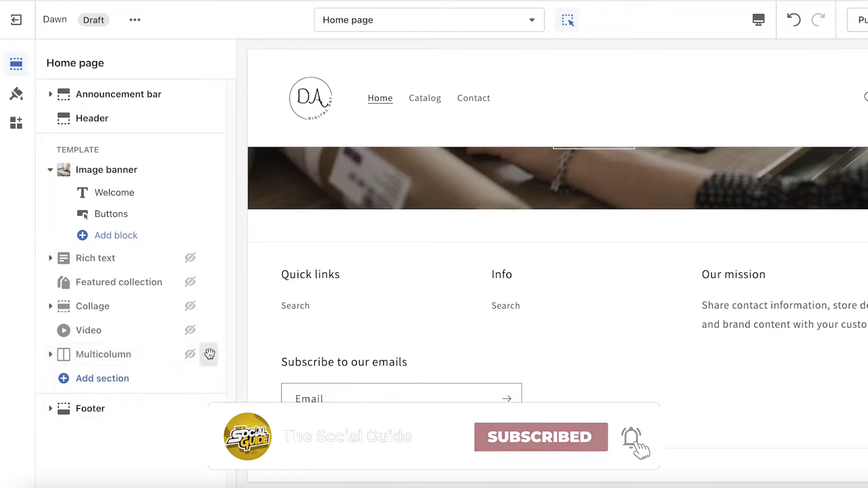
# Step: Move Multicolumn up above Collage, expand its columns, and open the footer settings
pyautogui.moveTo(209, 354); pyautogui.dragTo(206, 308)
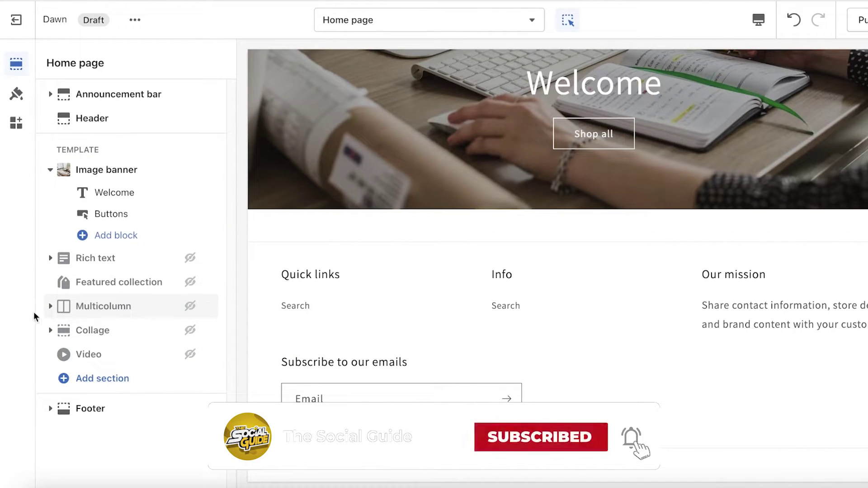
pyautogui.rightClick(52, 306)
pyautogui.click(52, 306)
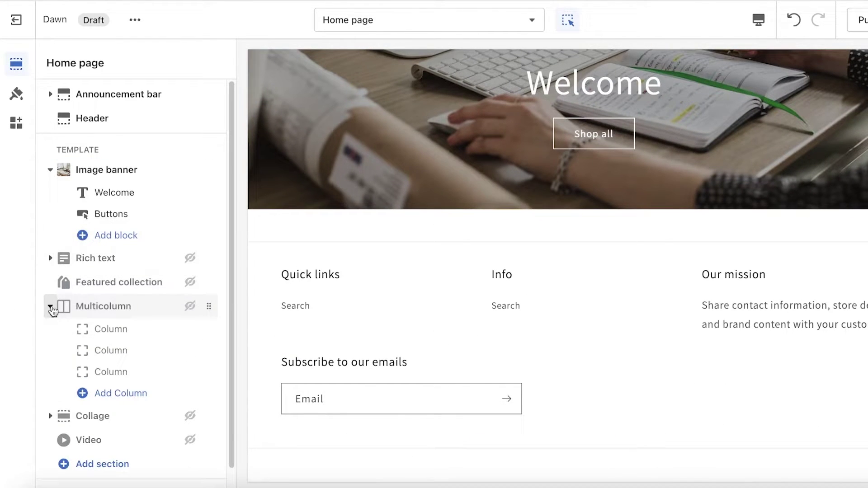
pyautogui.click(489, 311)
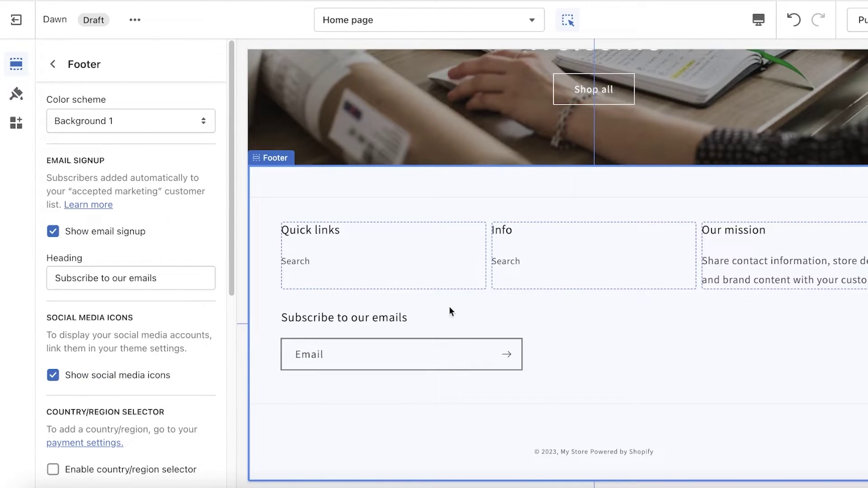
# Step: Review the footer's Quick links menu, Info menu and Our mission text block settings
pyautogui.click(337, 248)
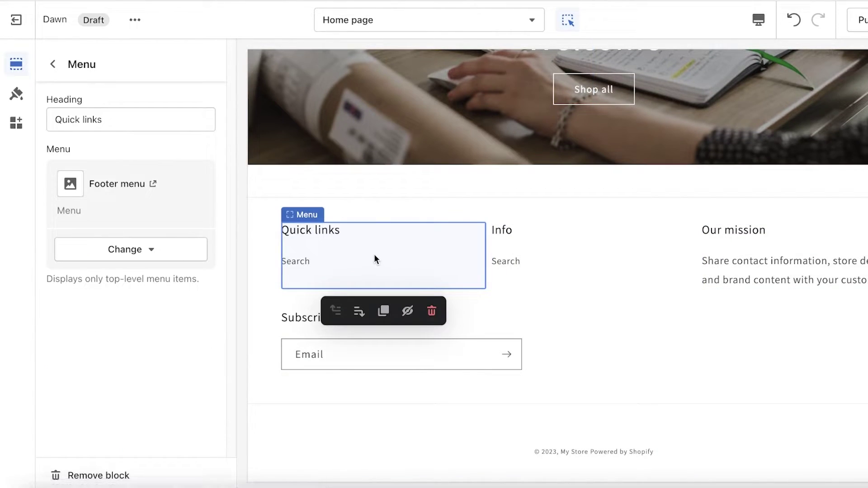
pyautogui.click(95, 255)
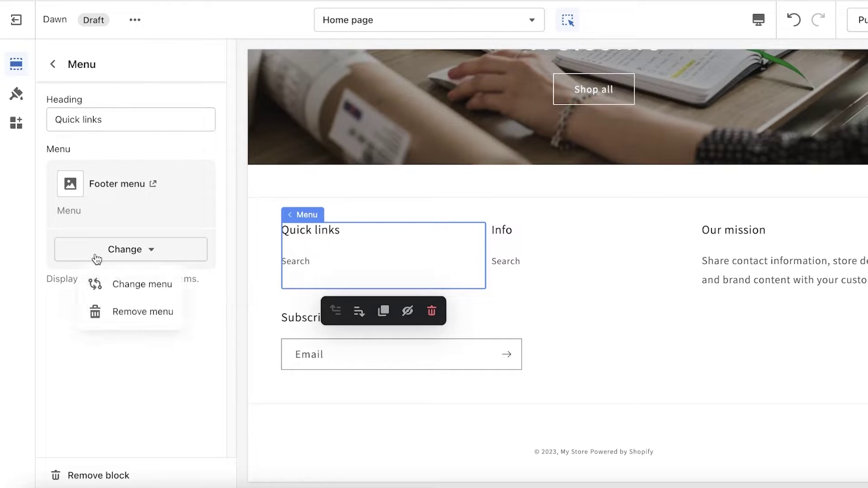
pyautogui.click(96, 256)
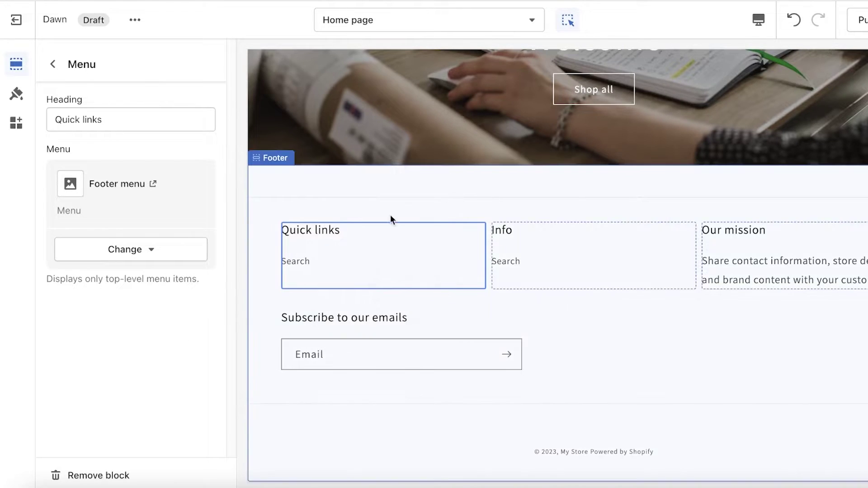
pyautogui.click(149, 121)
pyautogui.click(535, 252)
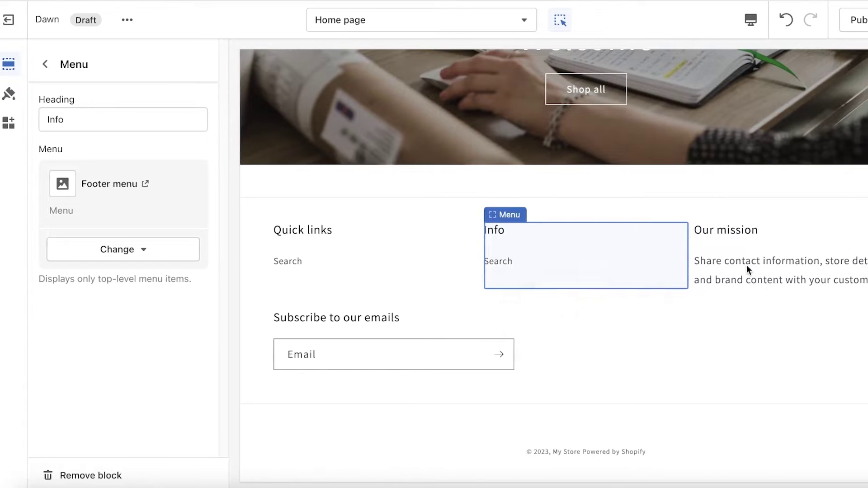
pyautogui.click(747, 270)
pyautogui.scroll(10, 524, 228)
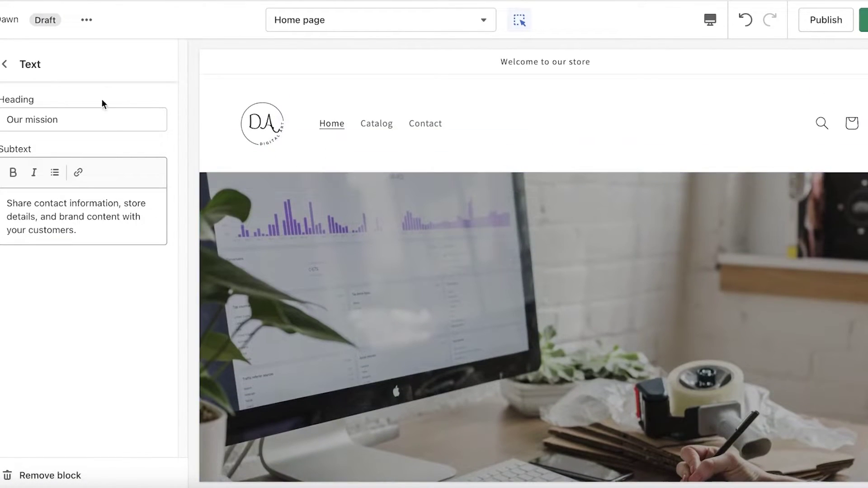
# Step: Switch the theme editor from the home page to the Catalog collection page template
pyautogui.click(361, 20)
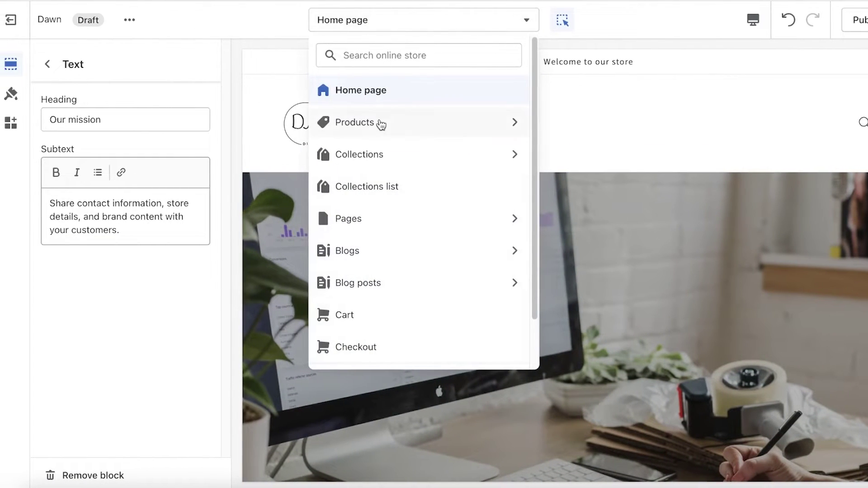
pyautogui.click(336, 123)
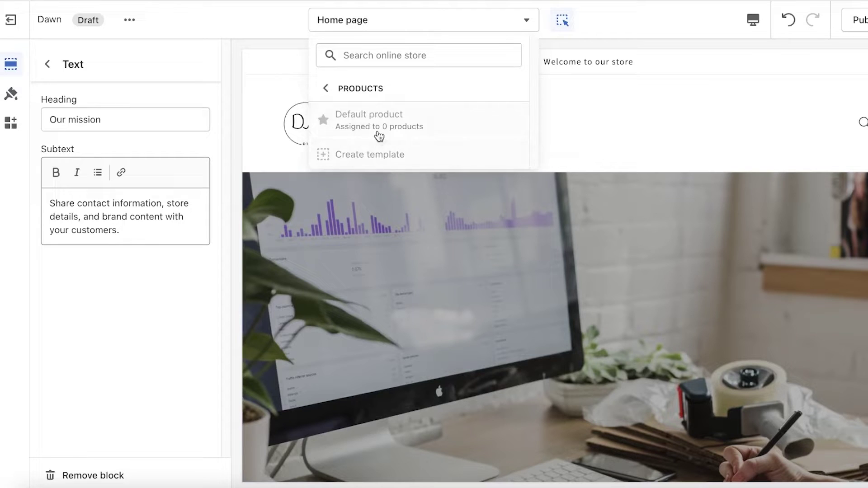
pyautogui.click(626, 114)
pyautogui.scroll(-10, 355, 266)
pyautogui.scroll(10, 365, 190)
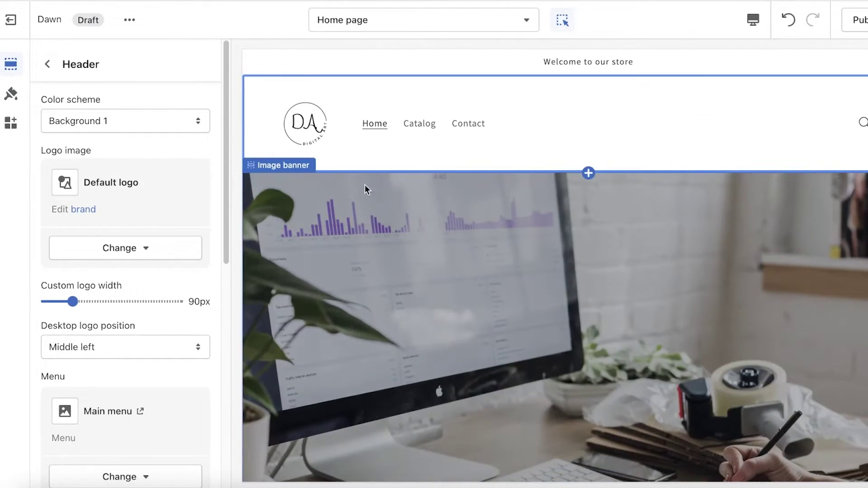
pyautogui.click(429, 129)
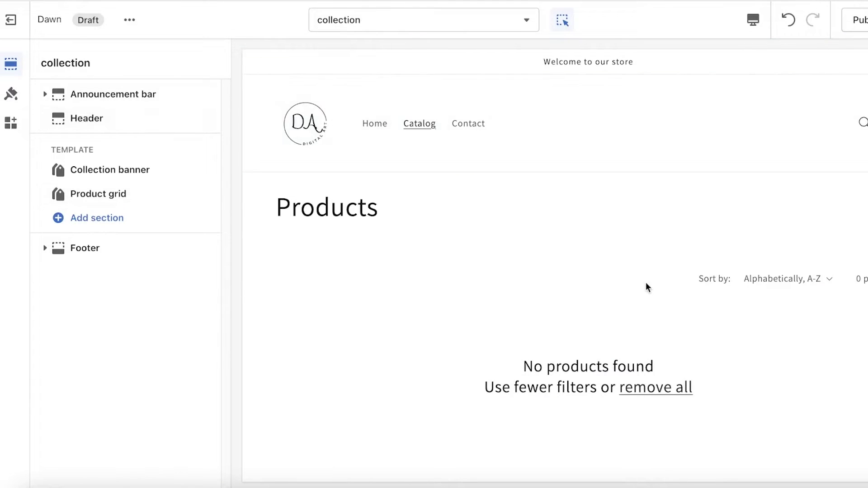
pyautogui.scroll(-2, 645, 287)
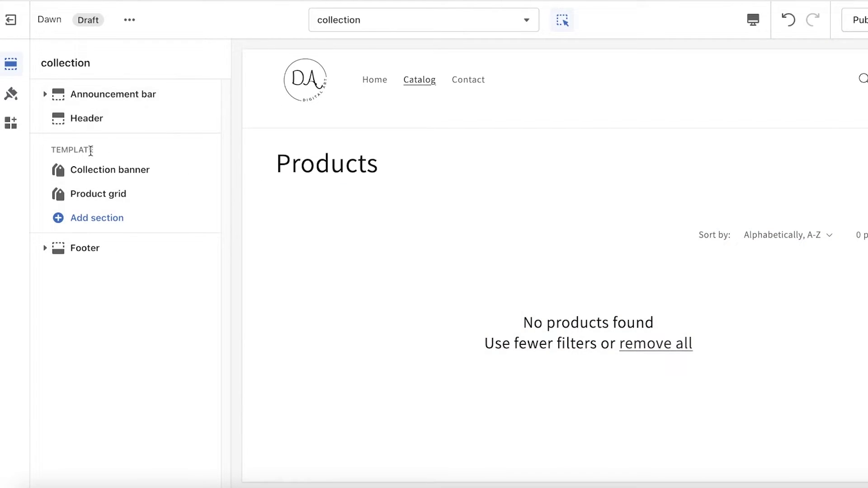
# Step: Set the header's Desktop menu type to Dropdown and return to the Catalog section list
pyautogui.click(77, 116)
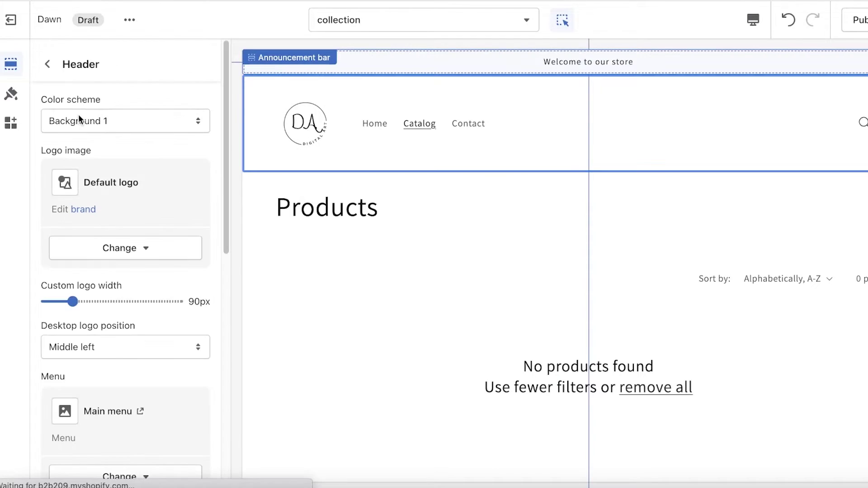
pyautogui.scroll(-6, 132, 274)
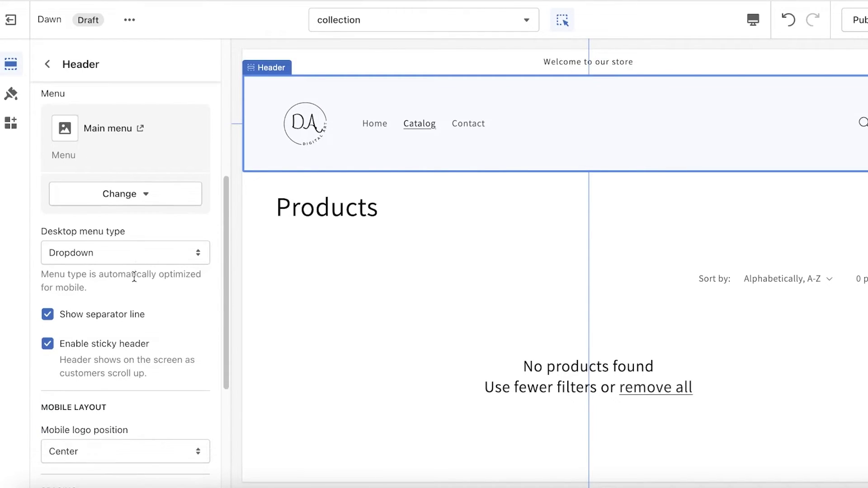
pyautogui.click(104, 253)
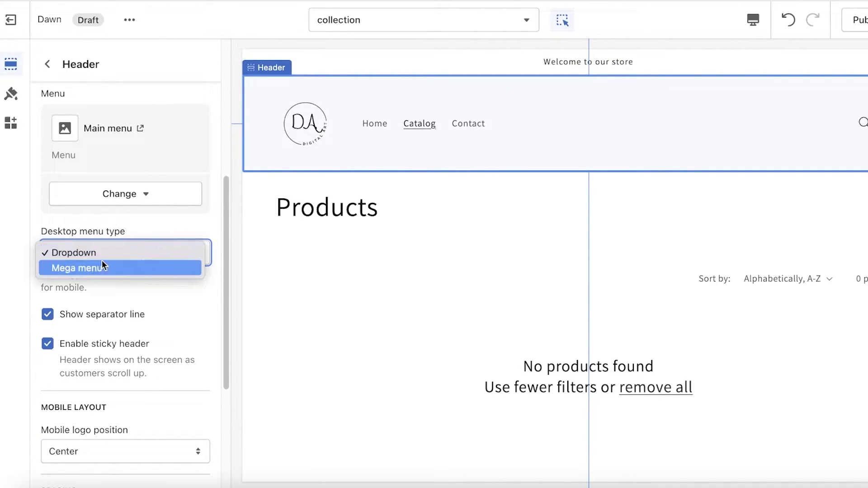
pyautogui.click(93, 268)
pyautogui.click(95, 256)
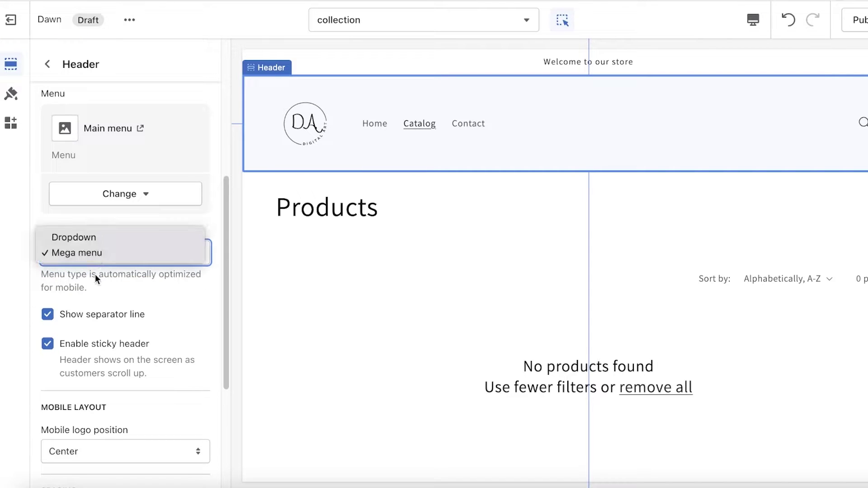
pyautogui.click(95, 238)
pyautogui.scroll(-3, 98, 266)
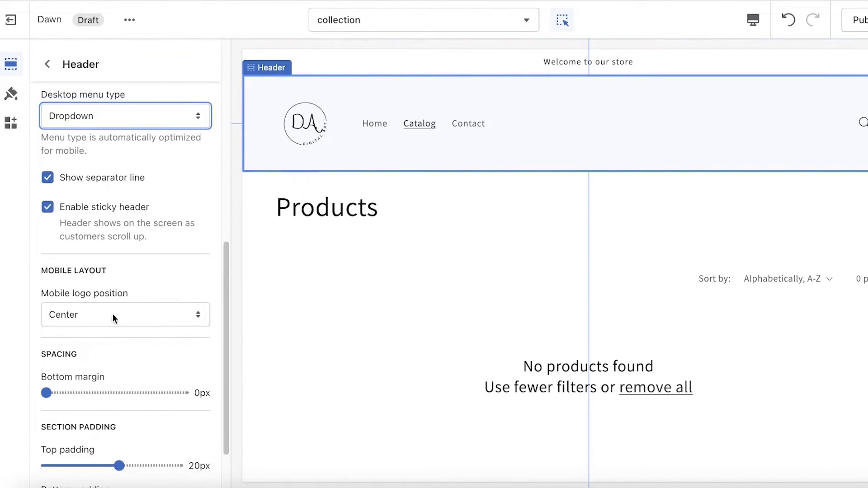
pyautogui.scroll(-1, 113, 316)
pyautogui.click(420, 124)
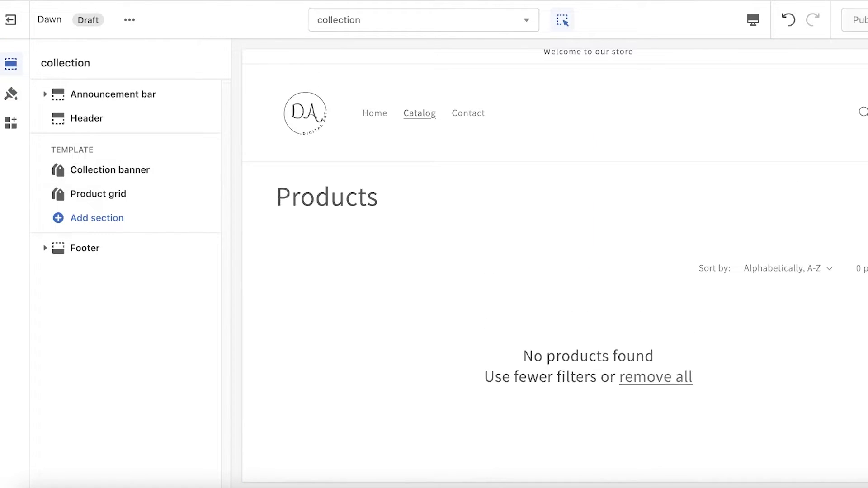
# Step: Save the theme edits with Ctrl+S, then search the admin filtered to Apps
pyautogui.hotkey('ctrl', 's')
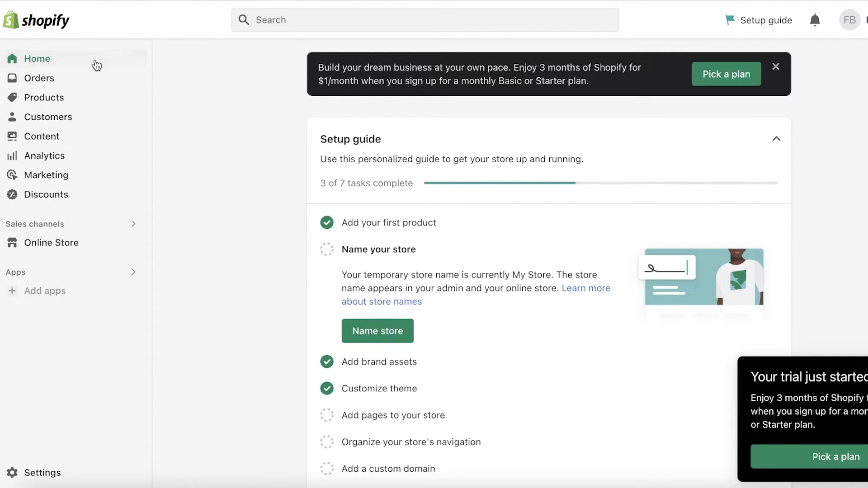
pyautogui.click(306, 19)
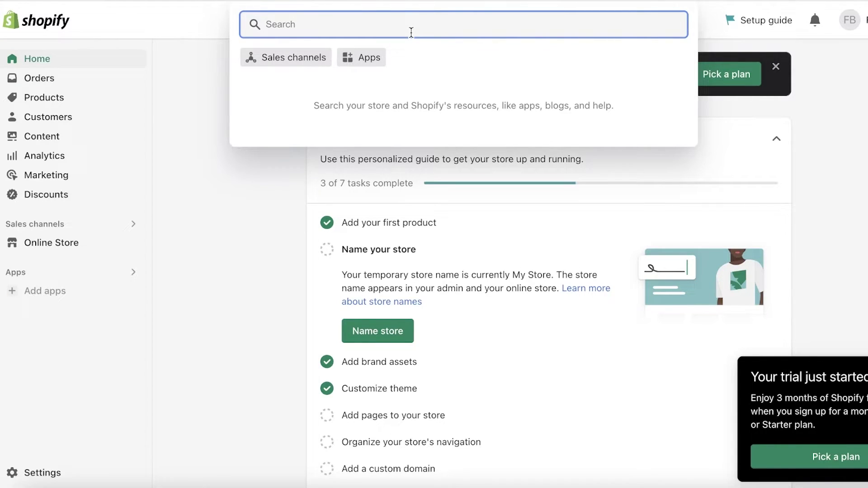
pyautogui.click(370, 60)
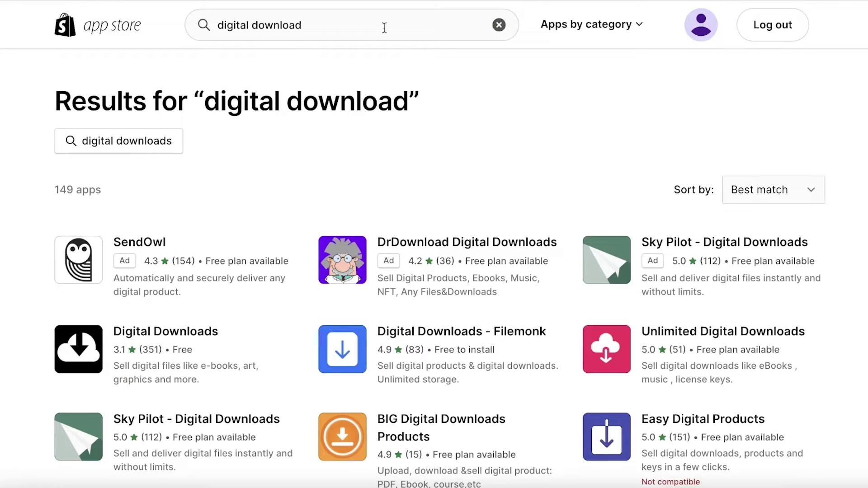
# Step: Open the free Digital Downloads app by Shopify from the results and add it
pyautogui.scroll(-3, 71, 337)
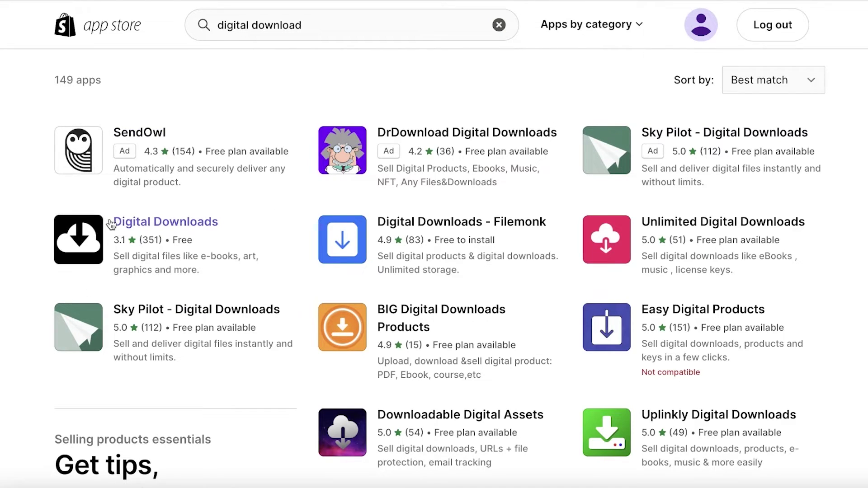
pyautogui.click(62, 233)
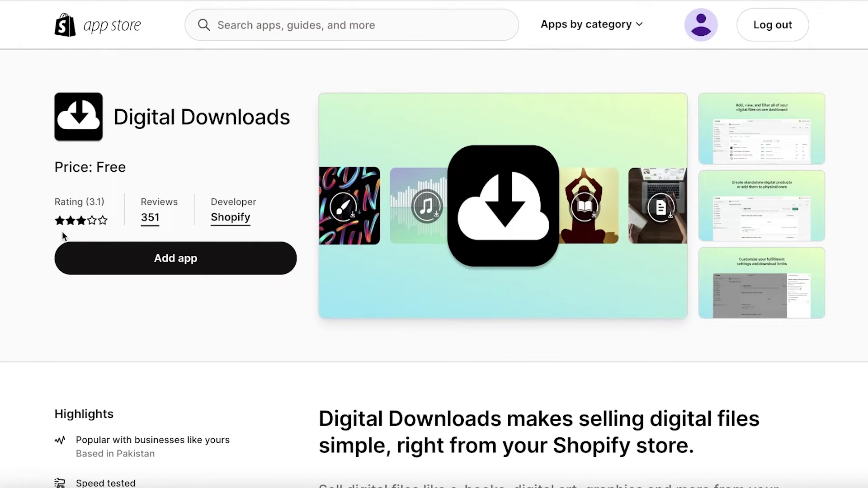
pyautogui.click(109, 271)
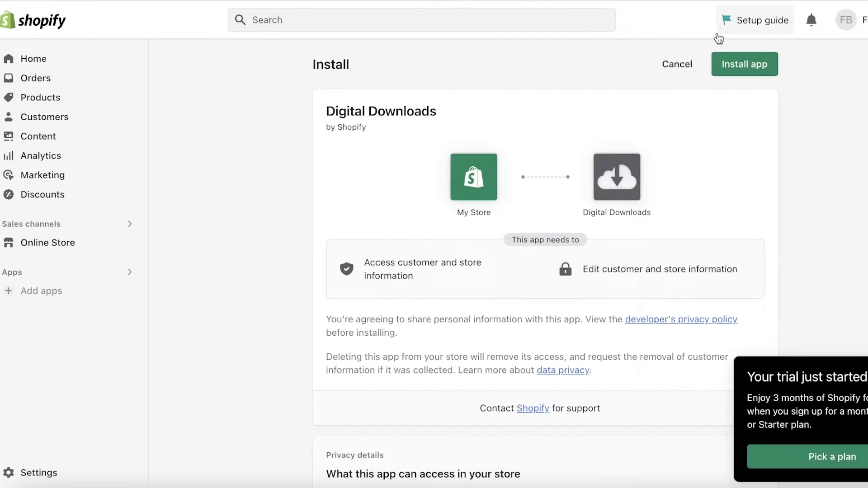
# Step: Install Digital Downloads and start adding a new digital product
pyautogui.click(722, 63)
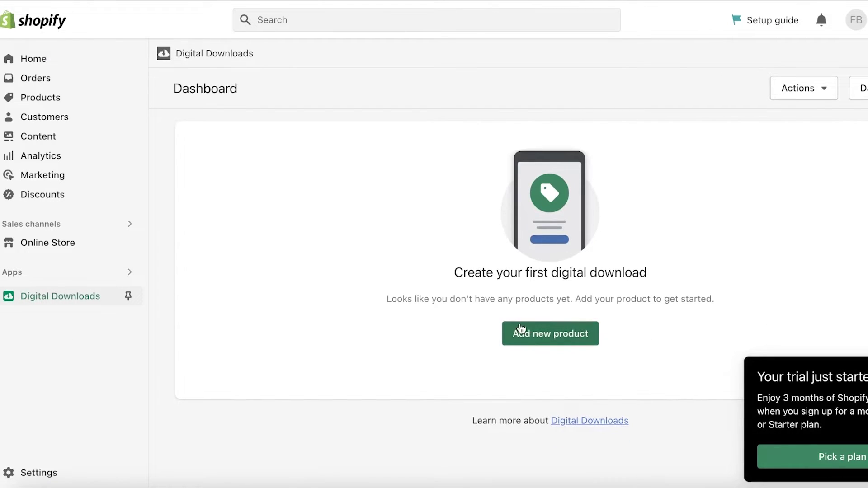
pyautogui.click(536, 334)
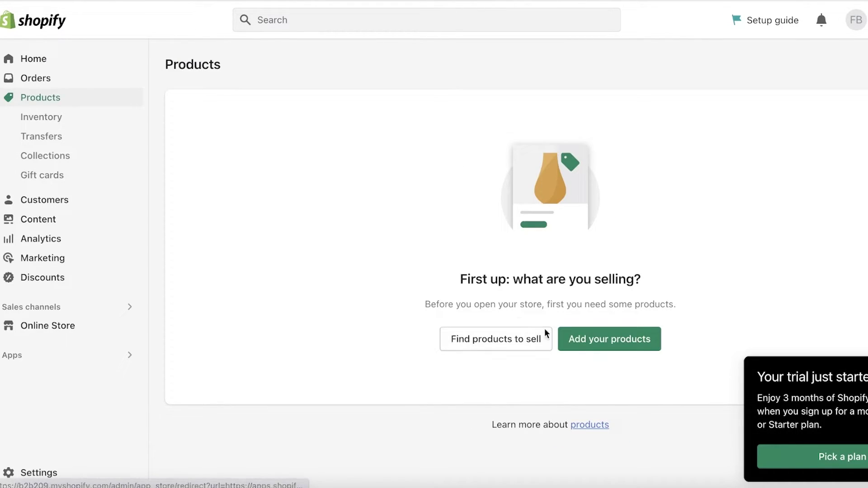
pyautogui.click(609, 339)
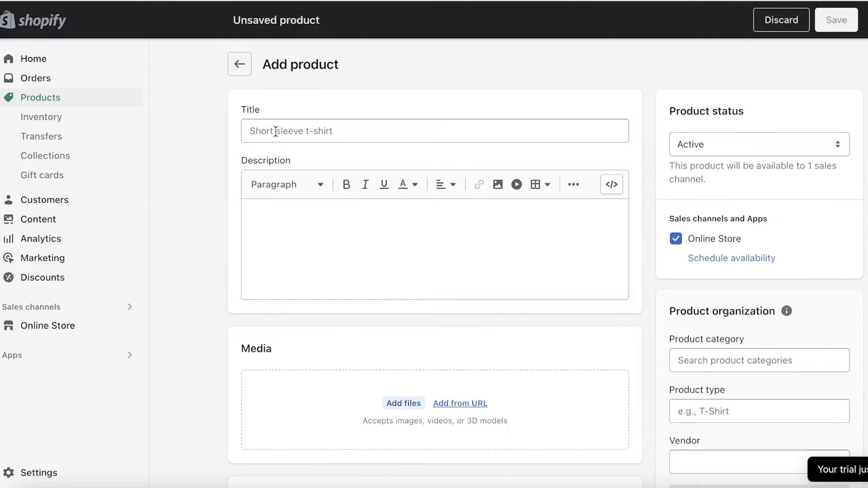
# Step: Title the new product 'Clouds - Ebook' and begin writing its description
pyautogui.click(277, 130)
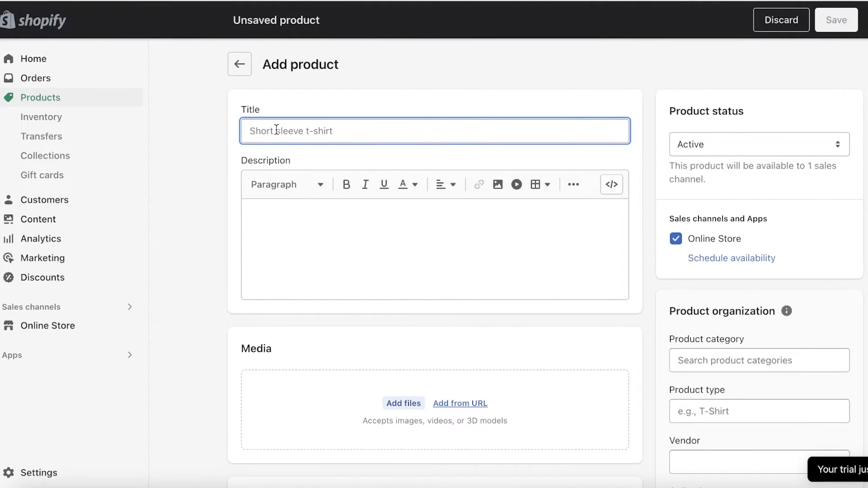
pyautogui.write('Clouds - Ebook')
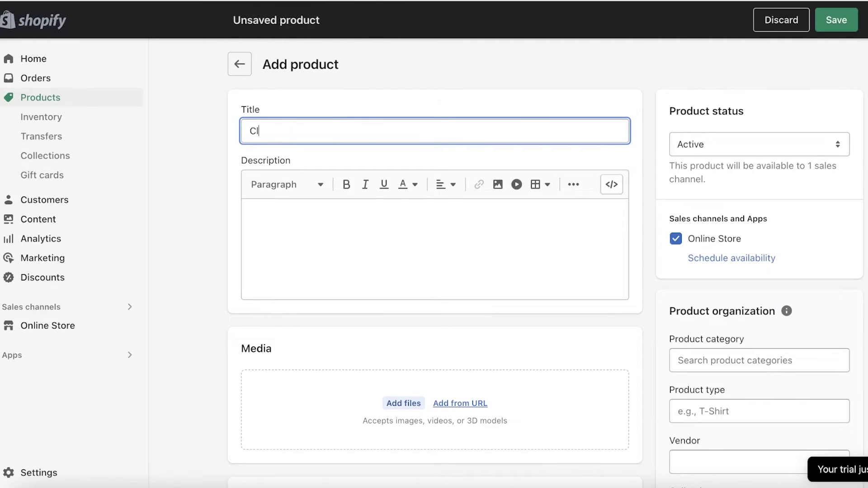
pyautogui.click(355, 206)
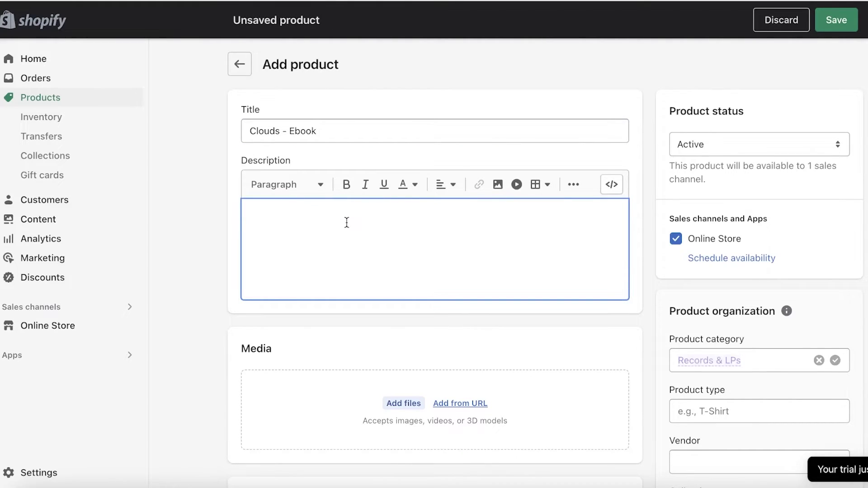
pyautogui.scroll(-4, 383, 220)
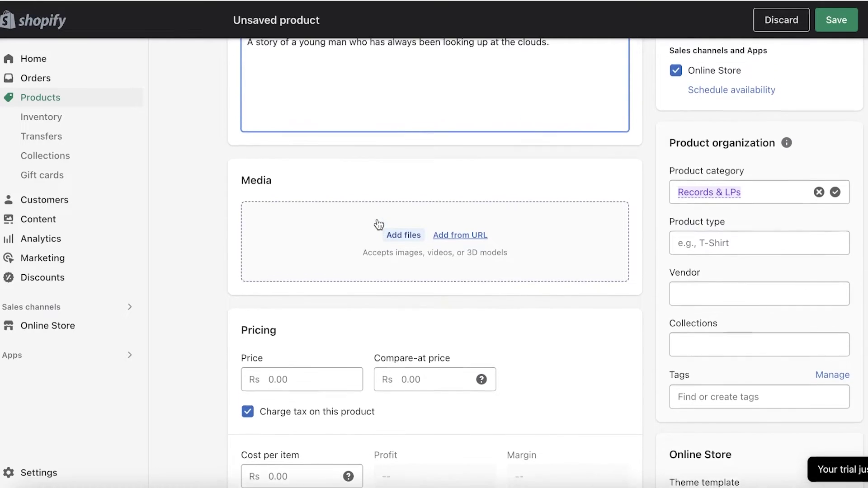
# Step: Cancel the product media file picker and go to the Canva cover design
pyautogui.click(378, 224)
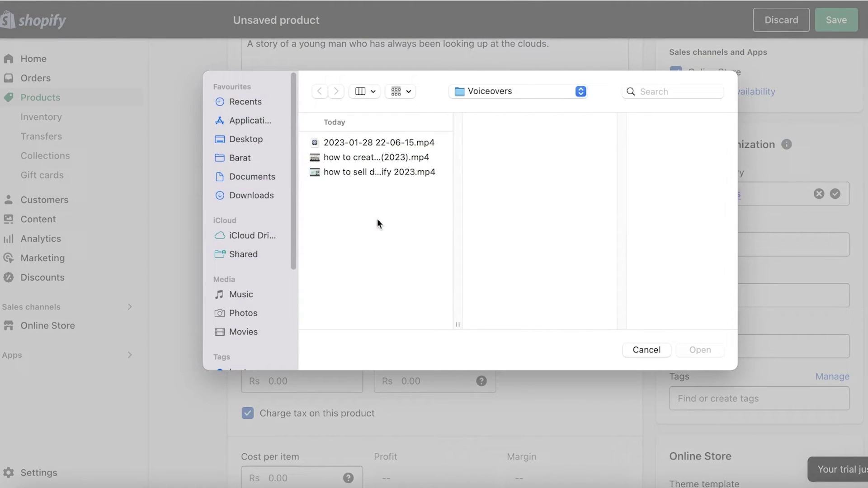
pyautogui.click(646, 349)
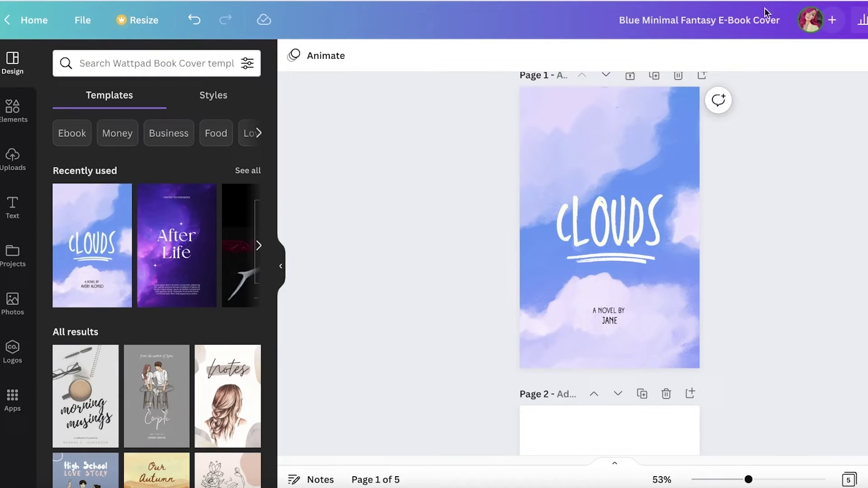
pyautogui.click(669, 132)
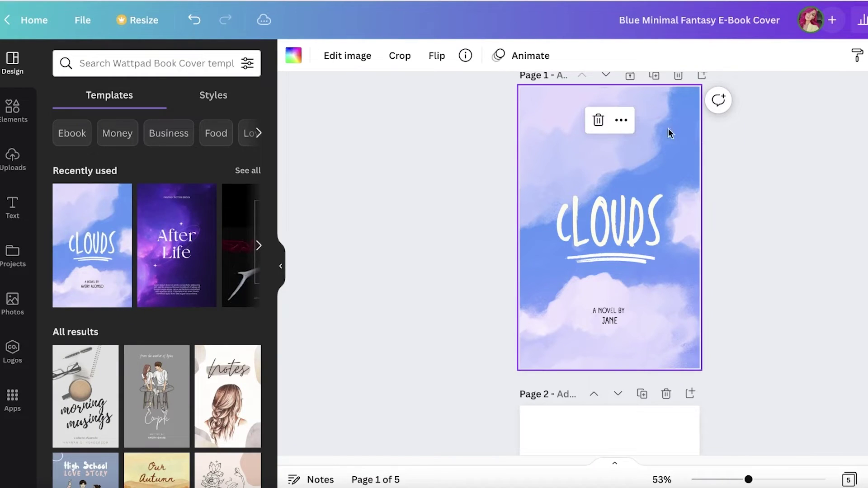
pyautogui.click(807, 201)
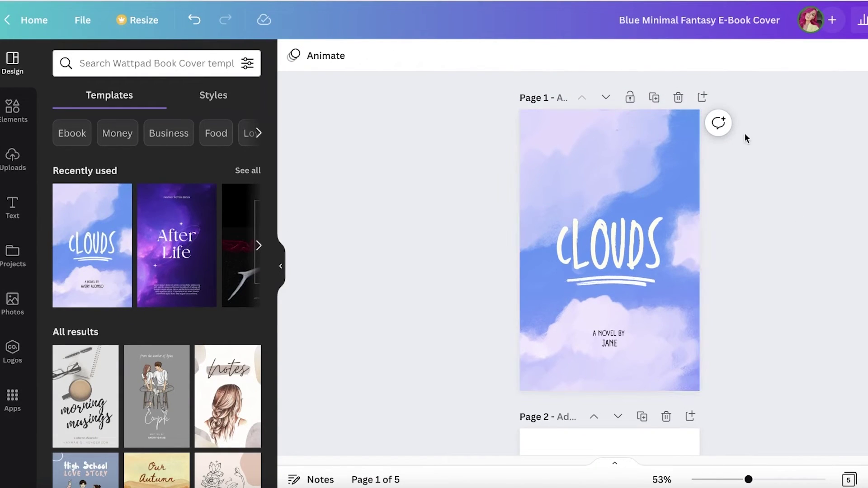
# Step: Download page 1 of the CLOUDS e-book cover from Canva as a PNG
pyautogui.click(836, 20)
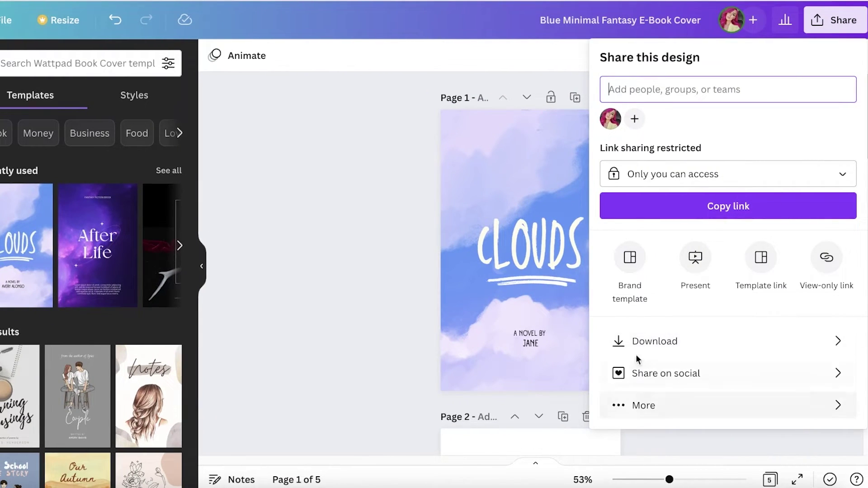
pyautogui.click(641, 351)
pyautogui.click(669, 265)
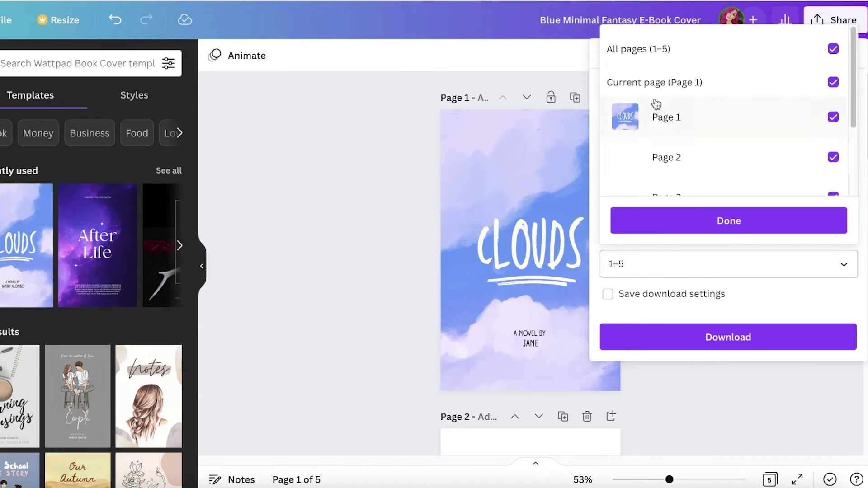
pyautogui.click(686, 84)
pyautogui.click(695, 229)
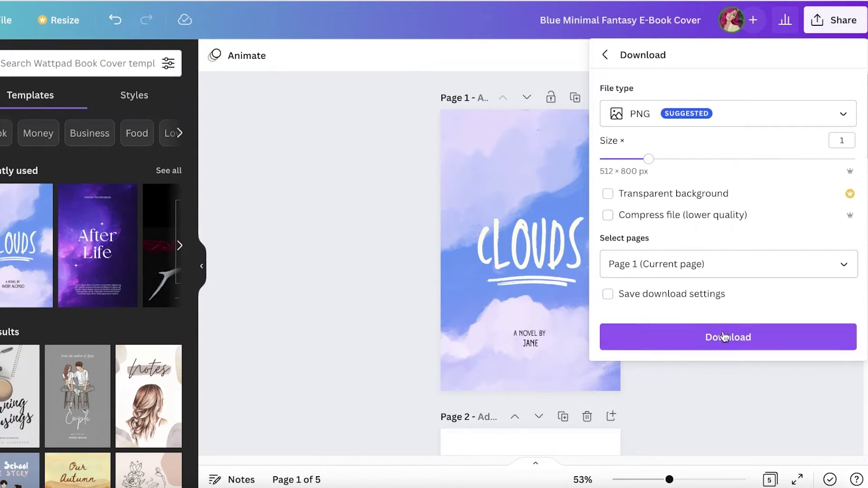
pyautogui.click(729, 337)
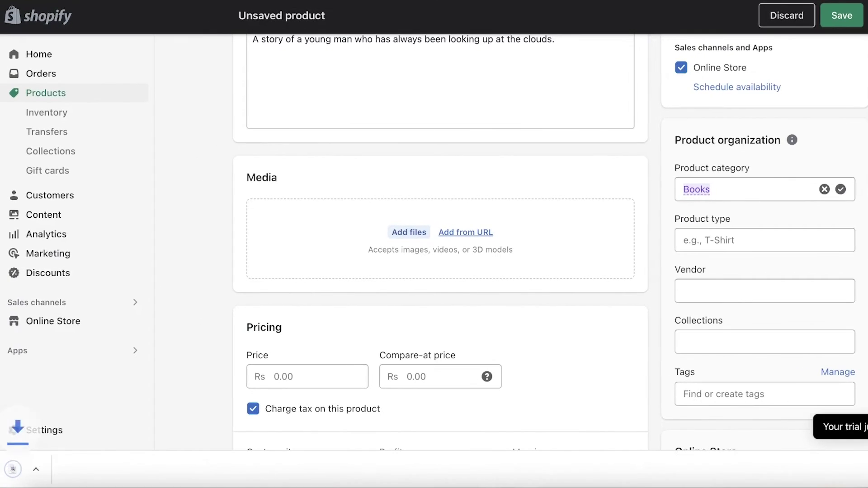
# Step: Drag the downloaded cover image into the Clouds - Ebook product's media
pyautogui.moveTo(6, 473); pyautogui.dragTo(166, 307)
pyautogui.moveTo(228, 304); pyautogui.dragTo(368, 234)
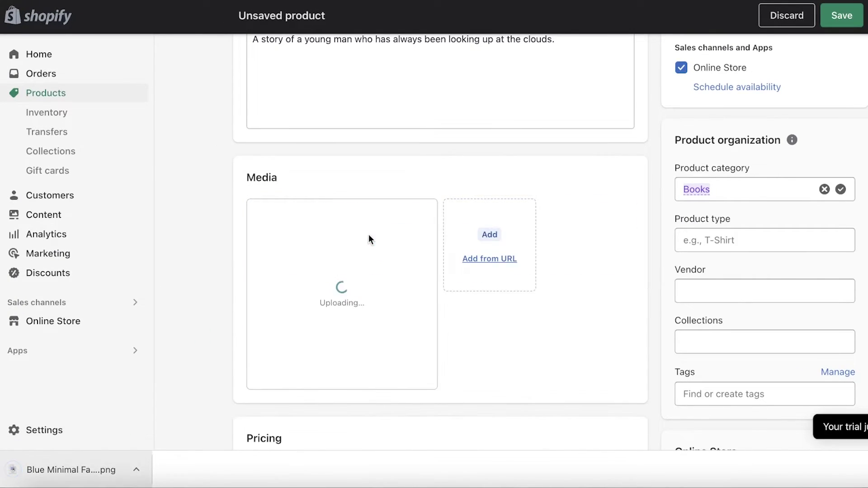
pyautogui.scroll(-6, 506, 267)
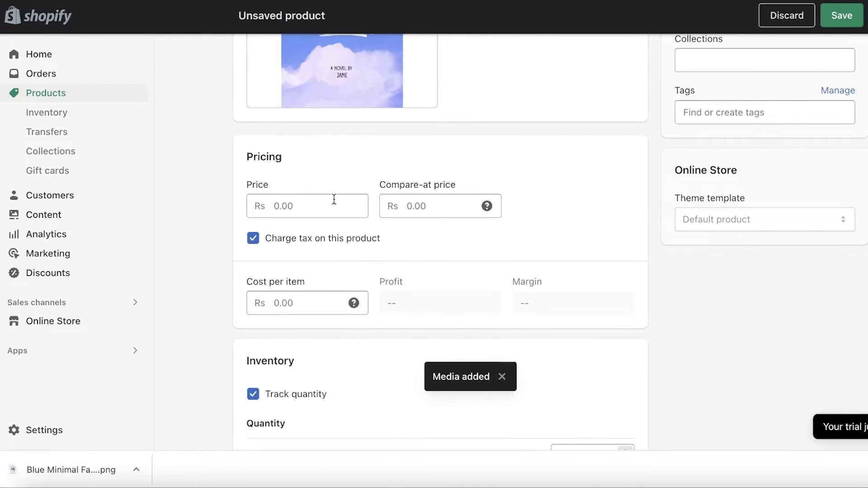
pyautogui.scroll(3, 344, 166)
pyautogui.scroll(-1, 315, 233)
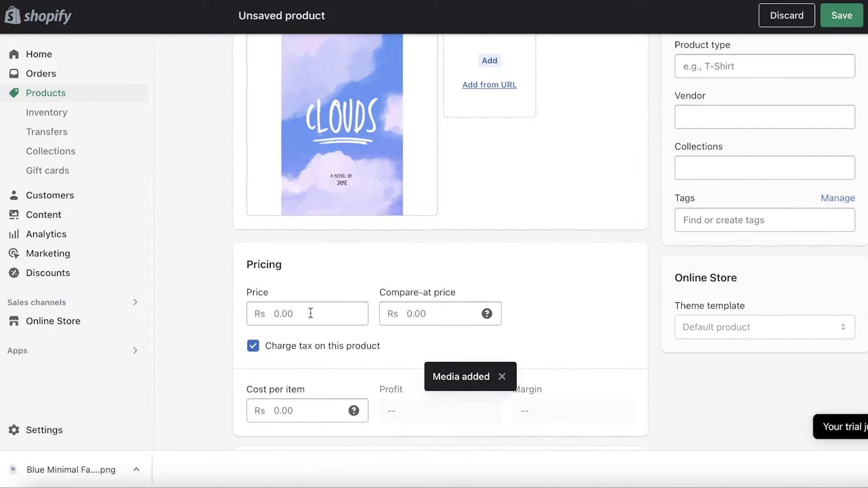
# Step: Price it at 12.00, stop tracking inventory, mark it digital with no shipping, and save
pyautogui.click(306, 320)
pyautogui.write('12')
pyautogui.click(397, 259)
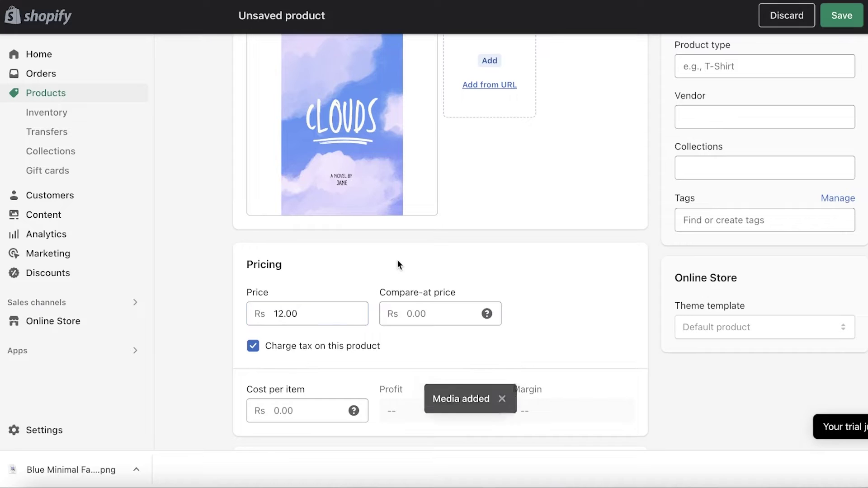
pyautogui.scroll(-5, 397, 260)
pyautogui.scroll(-4, 373, 285)
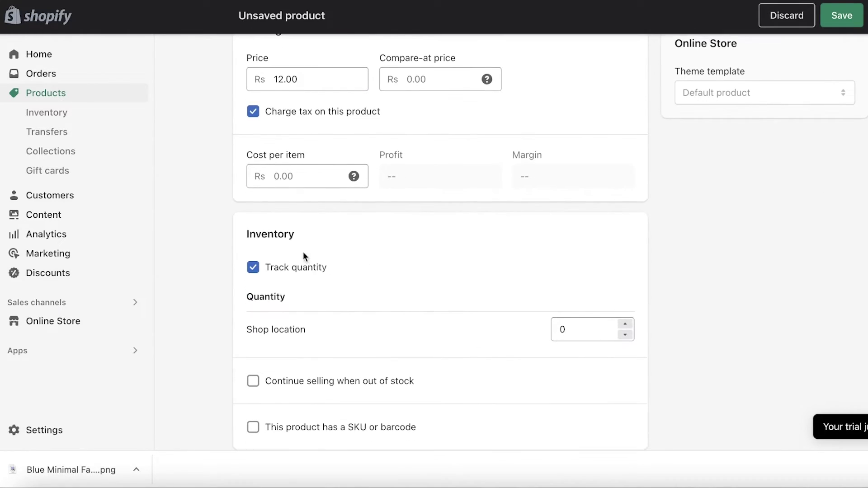
pyautogui.click(295, 140)
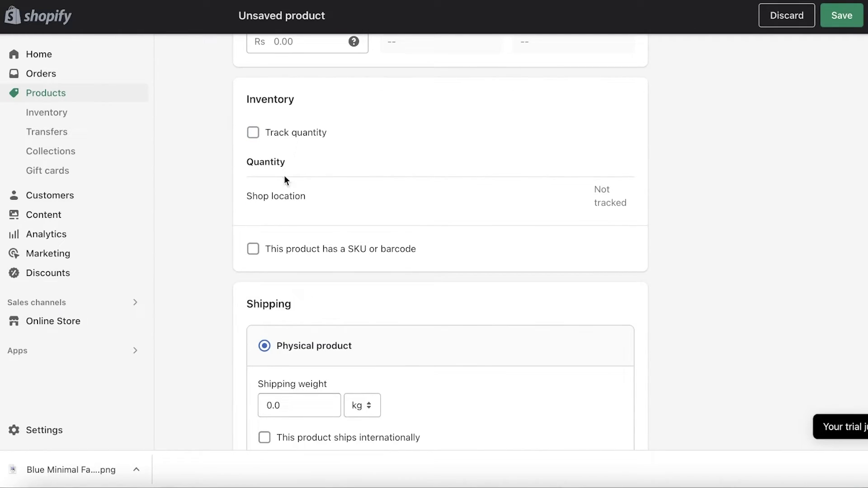
pyautogui.scroll(-5, 287, 196)
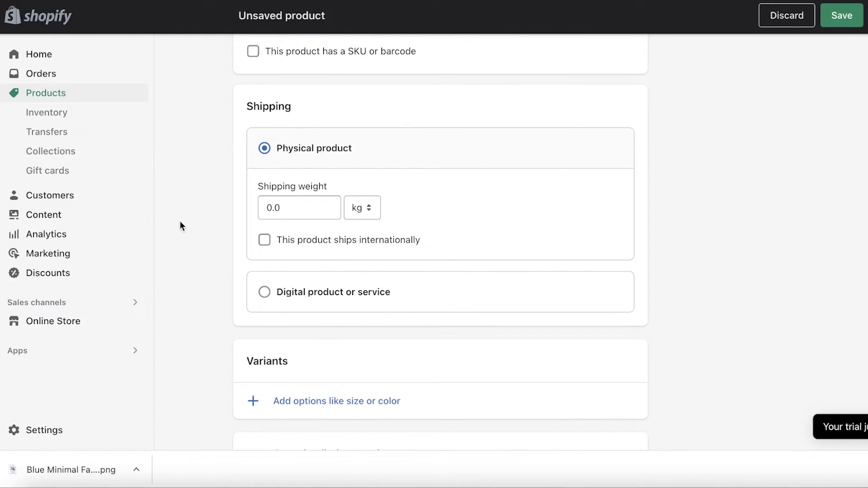
pyautogui.click(265, 293)
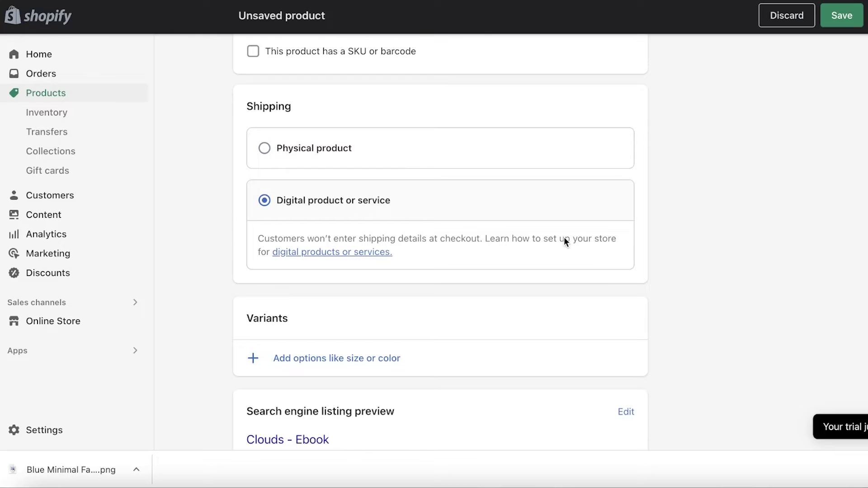
pyautogui.scroll(-3, 565, 240)
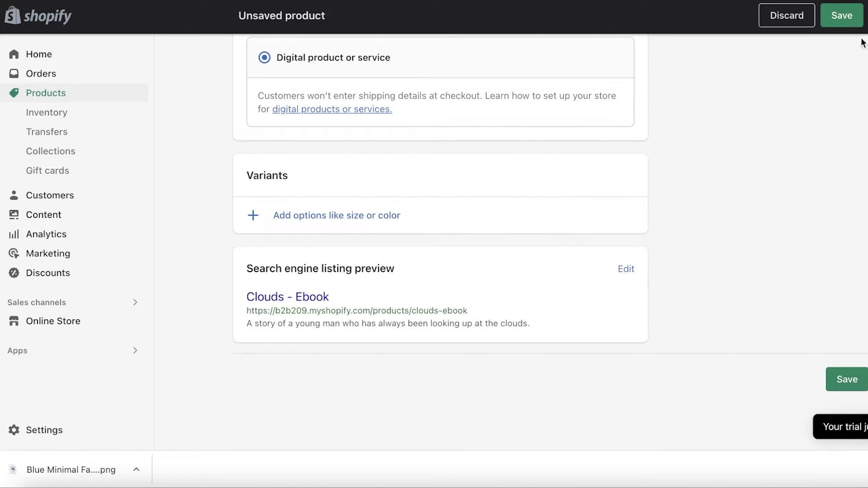
pyautogui.click(853, 26)
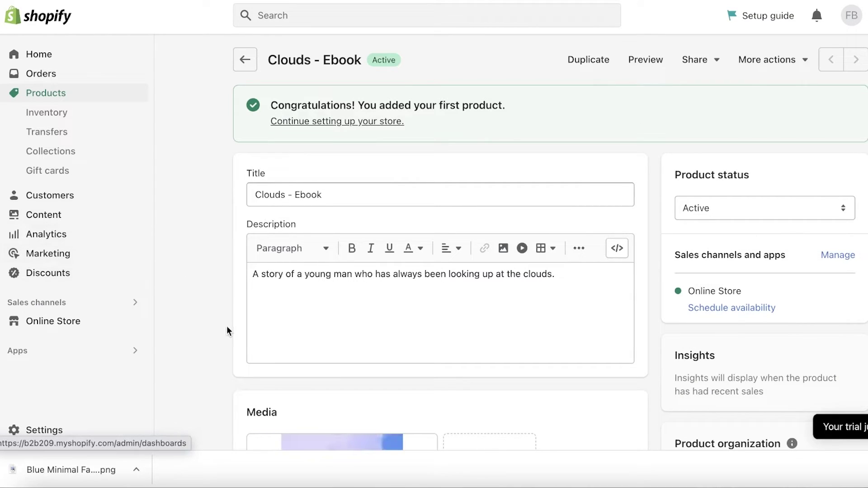
# Step: Open Digital Downloads, pin it to the sidebar, and open the Clouds - Ebook files page
pyautogui.click(133, 352)
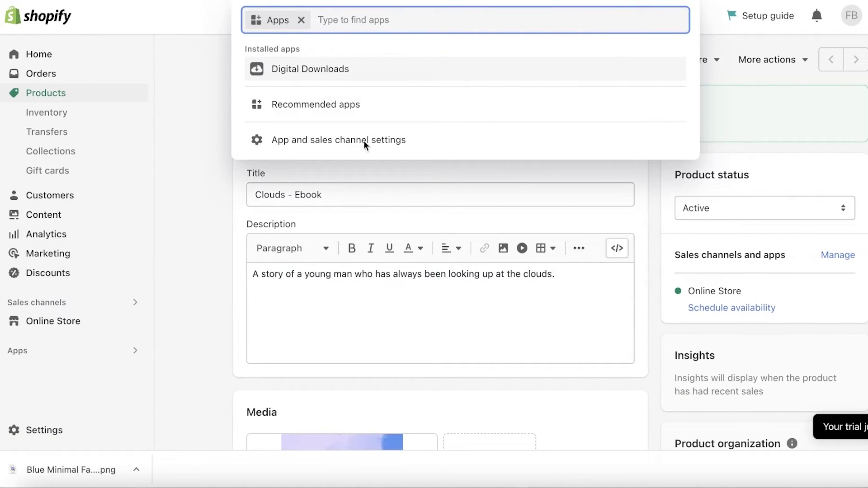
pyautogui.click(346, 71)
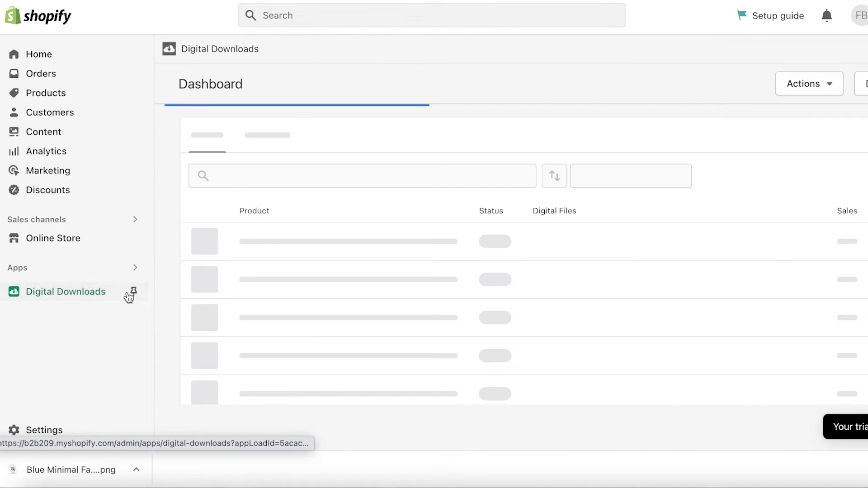
pyautogui.click(134, 291)
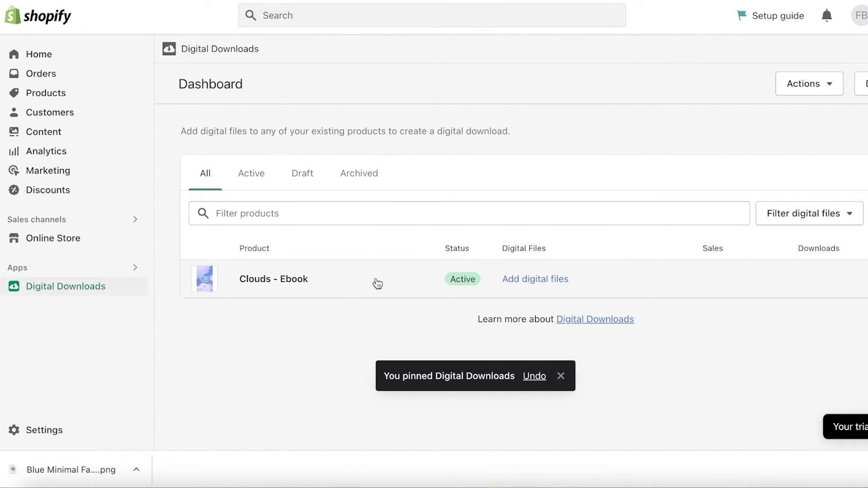
pyautogui.click(271, 279)
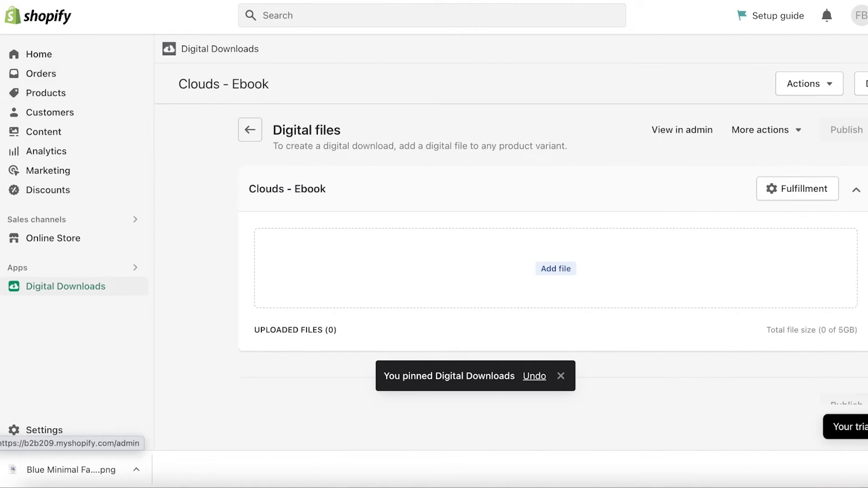
# Step: Upload Blue Minimal Fantasy E-Book Cover.pdf from Downloads as the ebook's file
pyautogui.click(521, 262)
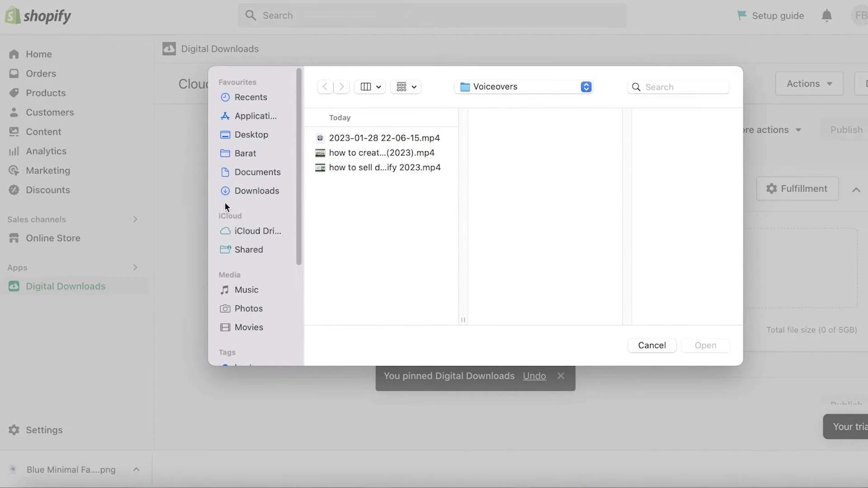
pyautogui.click(250, 197)
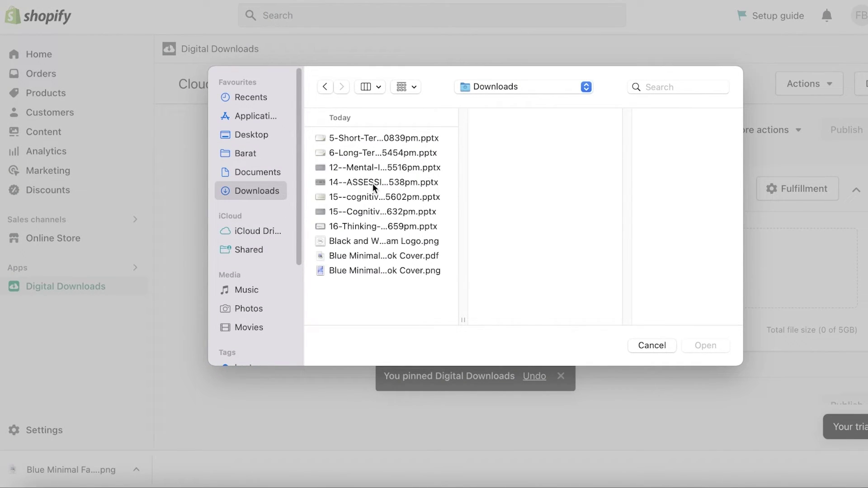
pyautogui.click(368, 270)
pyautogui.click(419, 256)
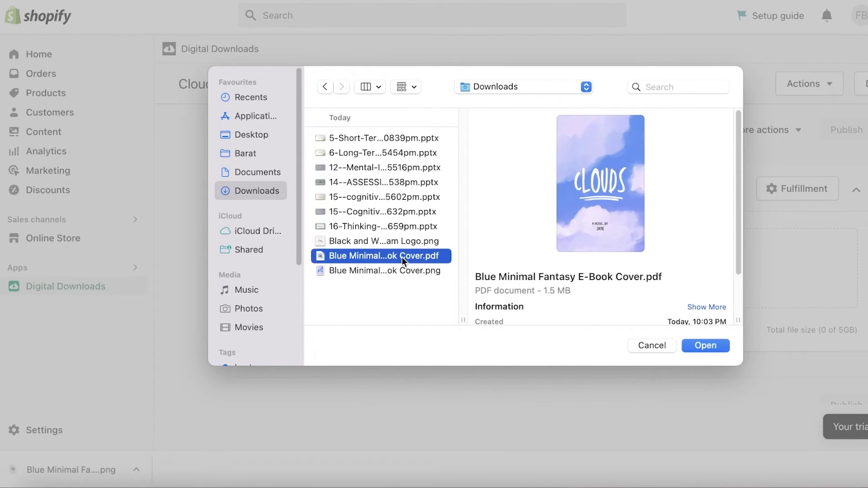
pyautogui.click(724, 348)
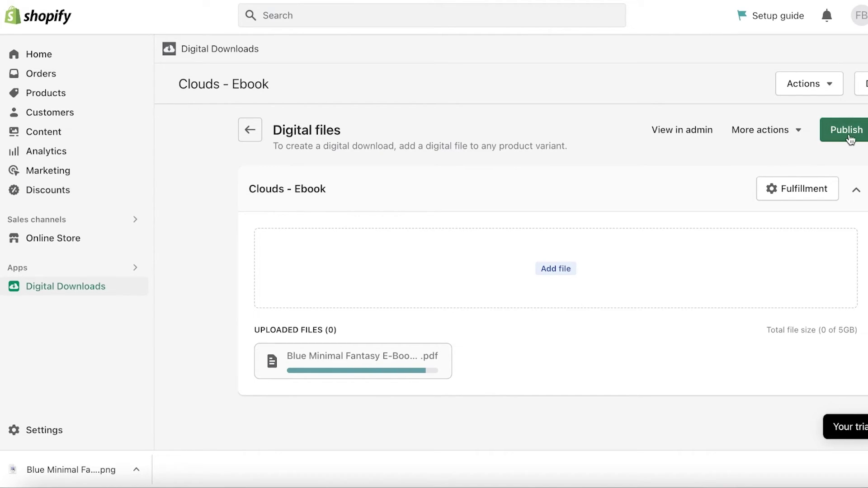
# Step: In Fulfillment, replace unlimited downloads with a 2-download limit, apply, and publish
pyautogui.click(824, 189)
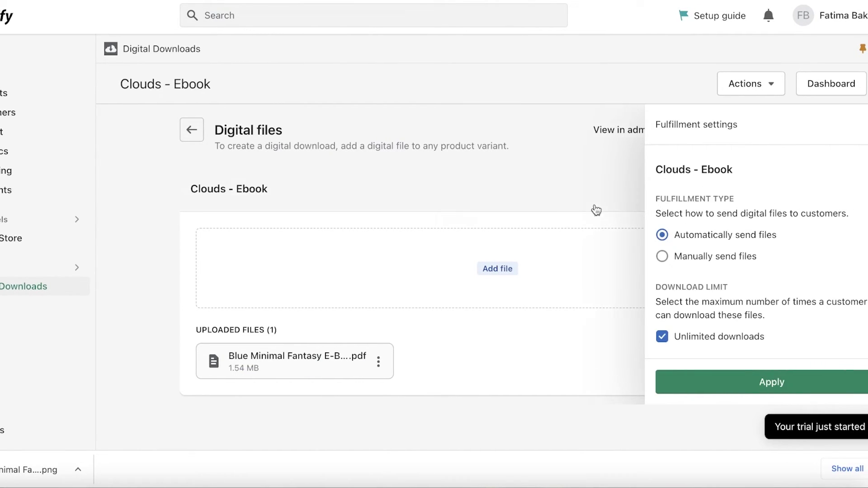
pyautogui.click(596, 210)
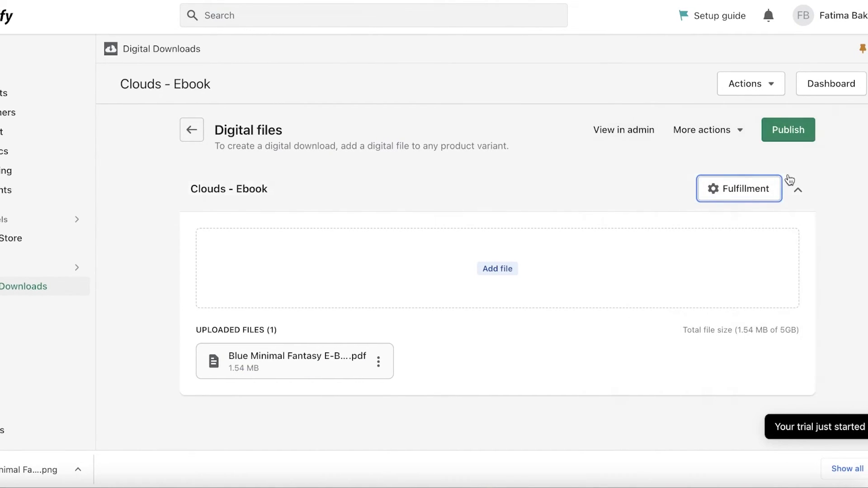
pyautogui.click(746, 188)
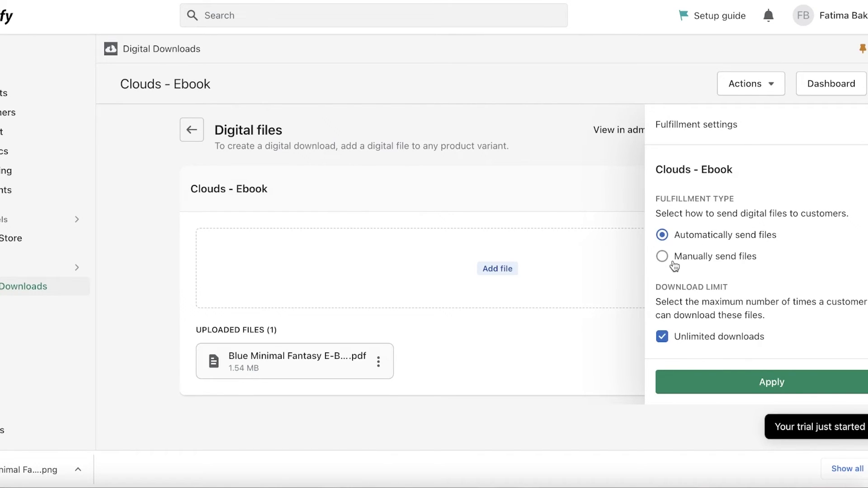
pyautogui.scroll(-1, 710, 334)
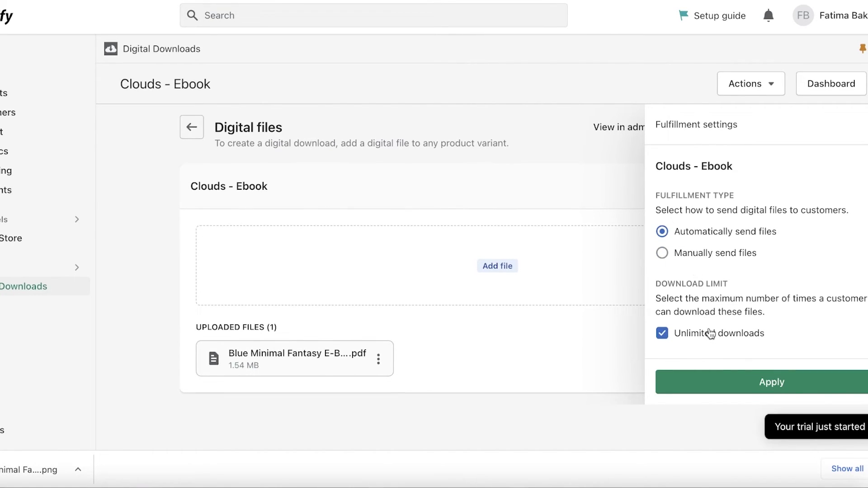
pyautogui.click(680, 334)
pyautogui.scroll(-2, 748, 326)
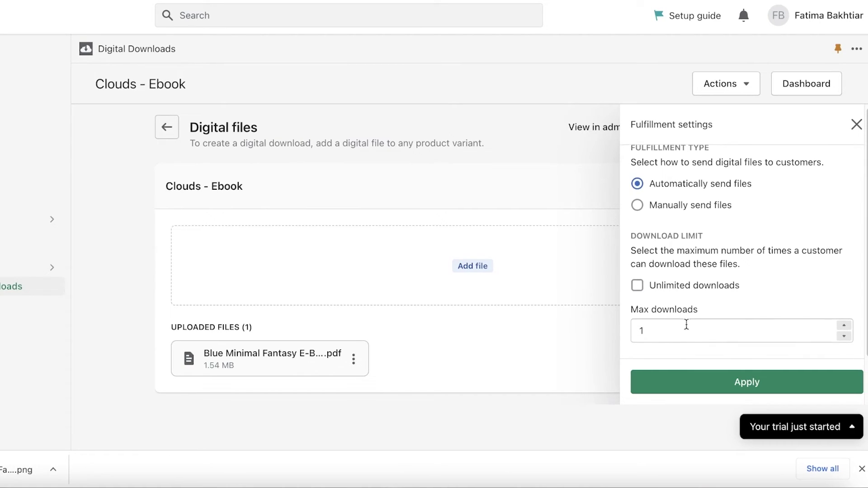
pyautogui.click(748, 323)
pyautogui.click(843, 325)
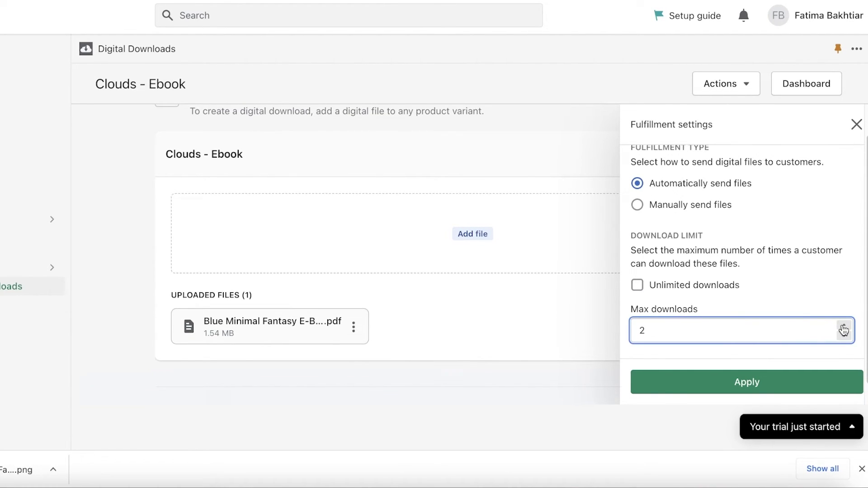
pyautogui.click(760, 384)
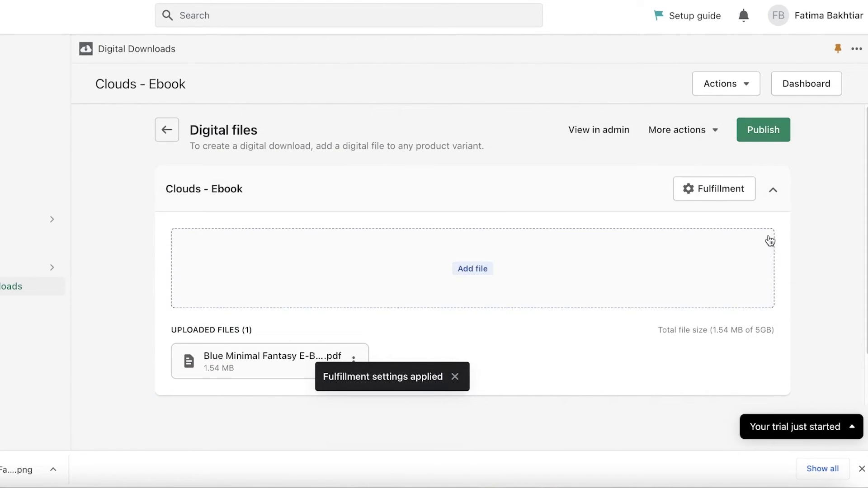
pyautogui.click(763, 130)
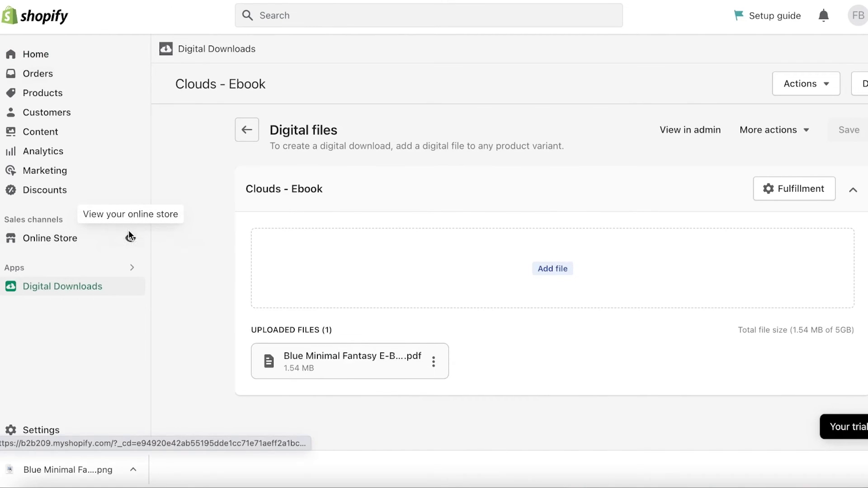
# Step: Publish the customized Dawn theme from the Theme library and check the live storefront
pyautogui.click(129, 238)
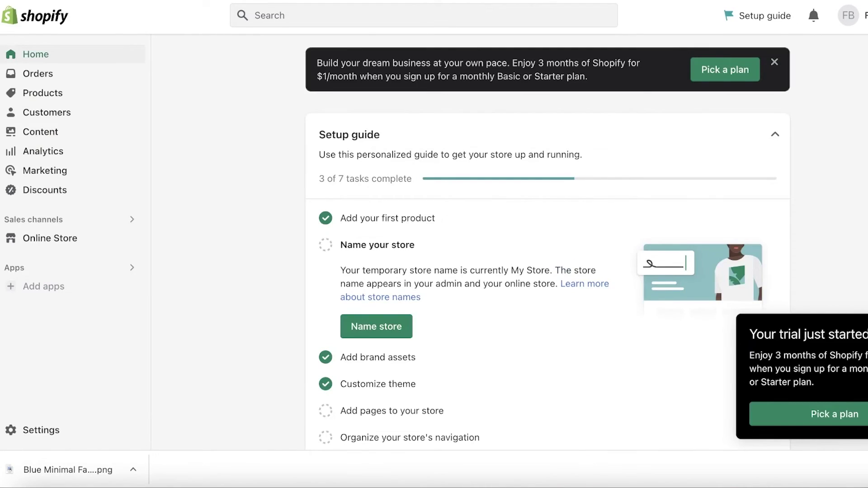
pyautogui.scroll(-1, 271, 181)
pyautogui.scroll(-8, 271, 182)
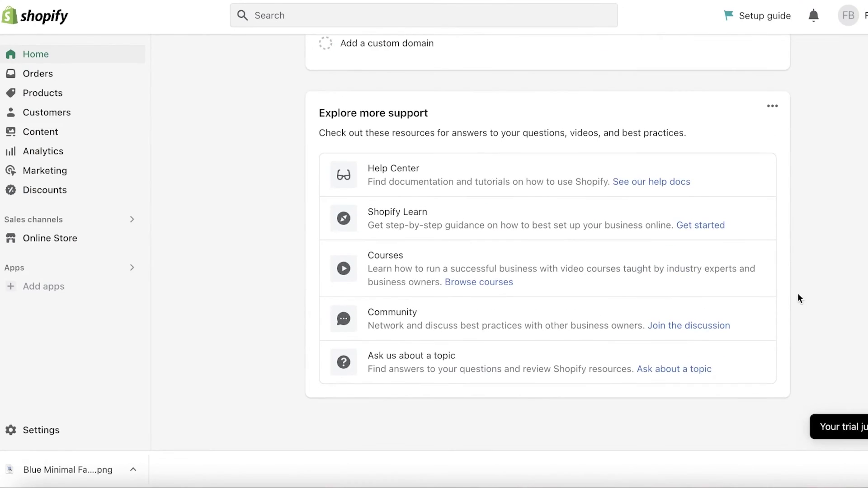
pyautogui.click(41, 238)
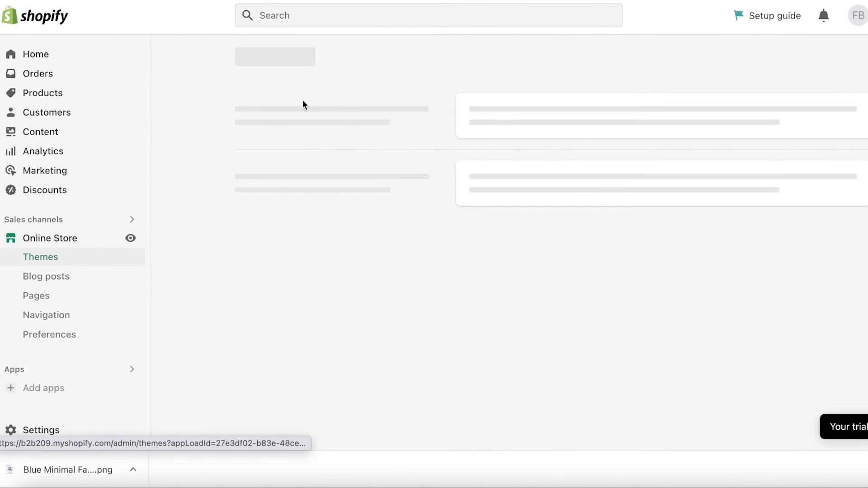
pyautogui.scroll(-5, 620, 229)
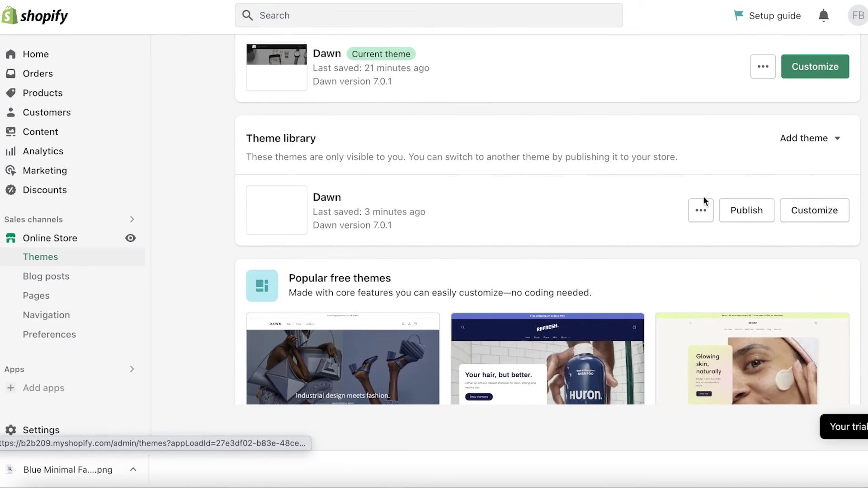
pyautogui.click(740, 210)
pyautogui.click(635, 350)
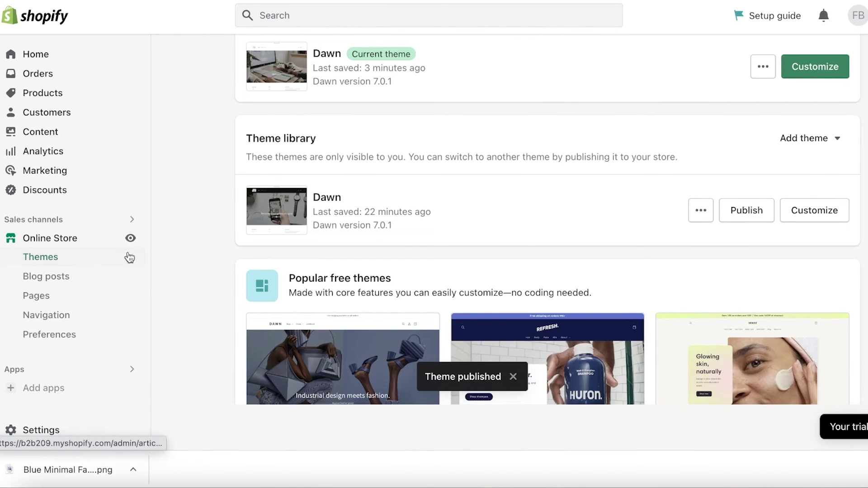
pyautogui.click(132, 240)
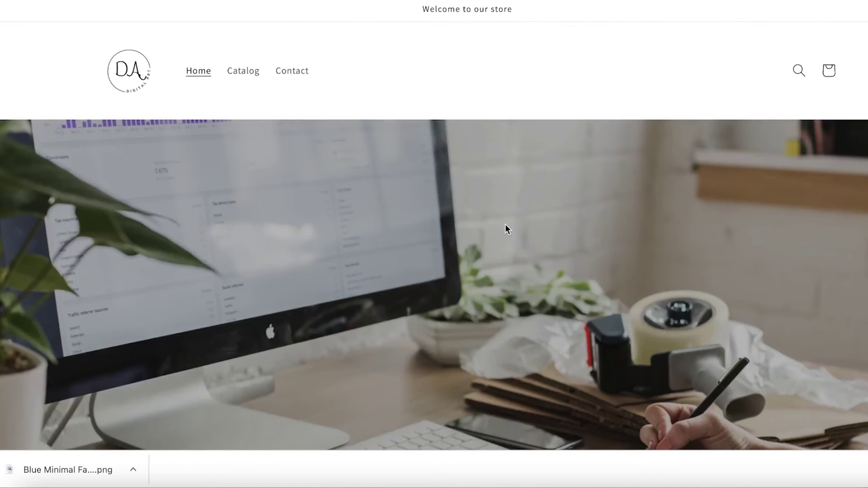
pyautogui.scroll(-4, 505, 224)
pyautogui.scroll(4, 339, 105)
pyautogui.scroll(-8, 360, 18)
pyautogui.scroll(10, 374, 71)
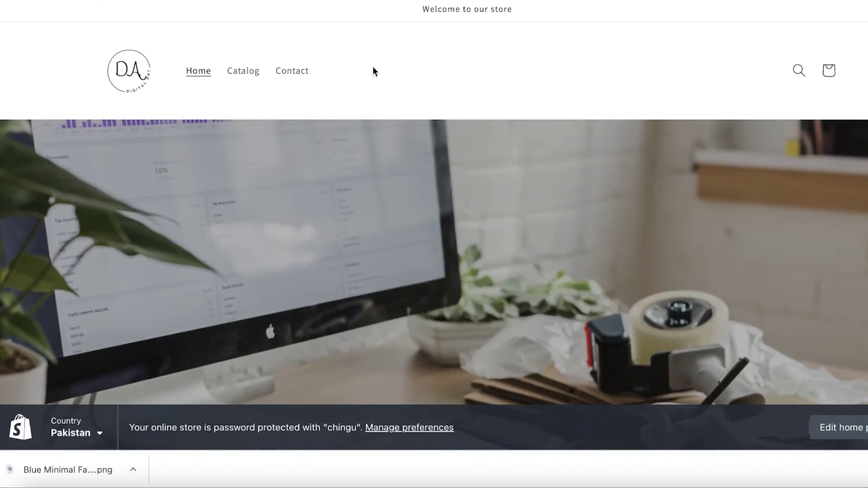
pyautogui.click(242, 72)
pyautogui.scroll(-1, 787, 115)
pyautogui.scroll(-10, 150, 126)
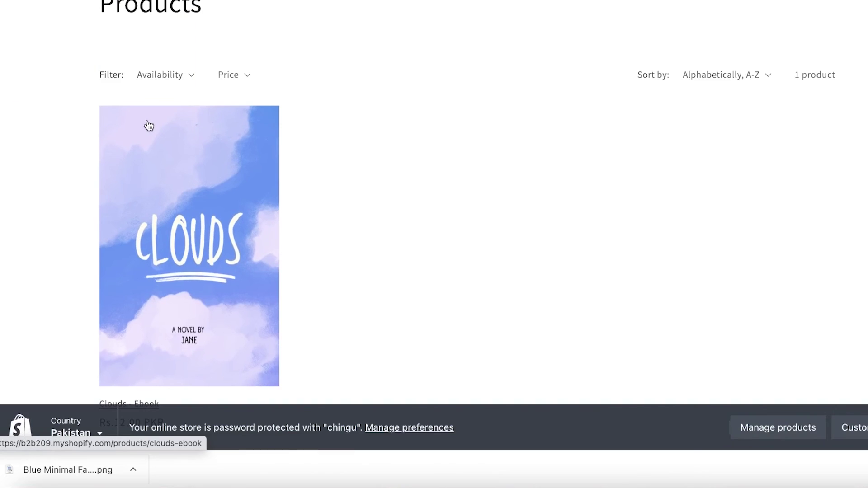
pyautogui.click(177, 37)
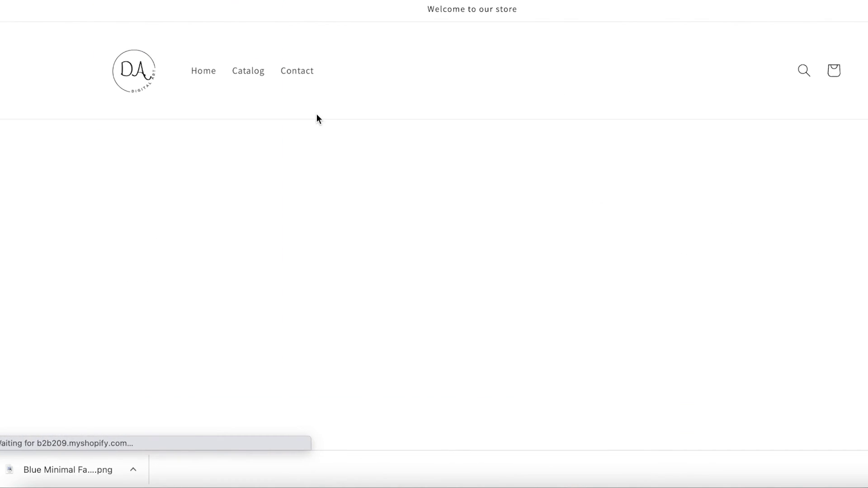
pyautogui.scroll(-3, 421, 166)
pyautogui.scroll(-2, 437, 143)
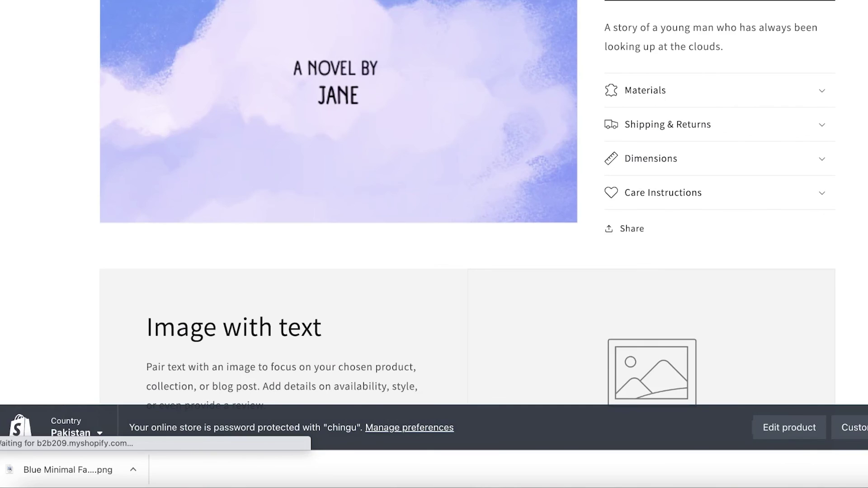
pyautogui.scroll(3, 651, 131)
pyautogui.click(651, 134)
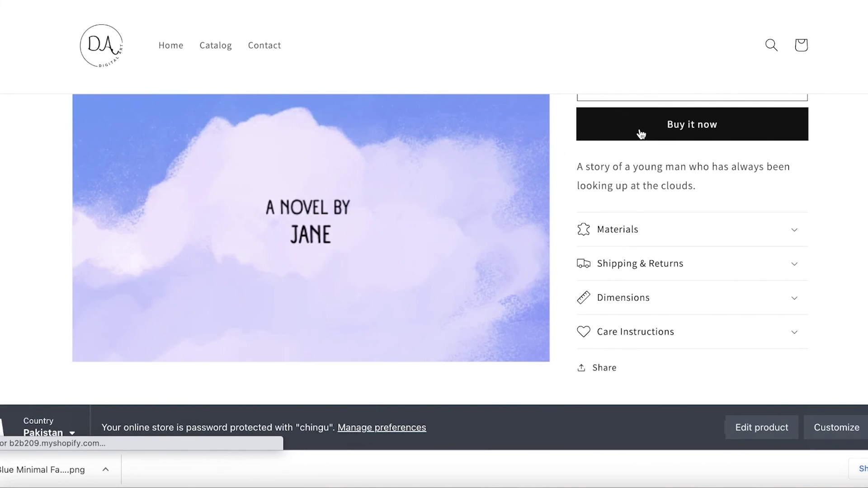
pyautogui.scroll(-3, 616, 112)
pyautogui.hotkey('alt', 'Left')
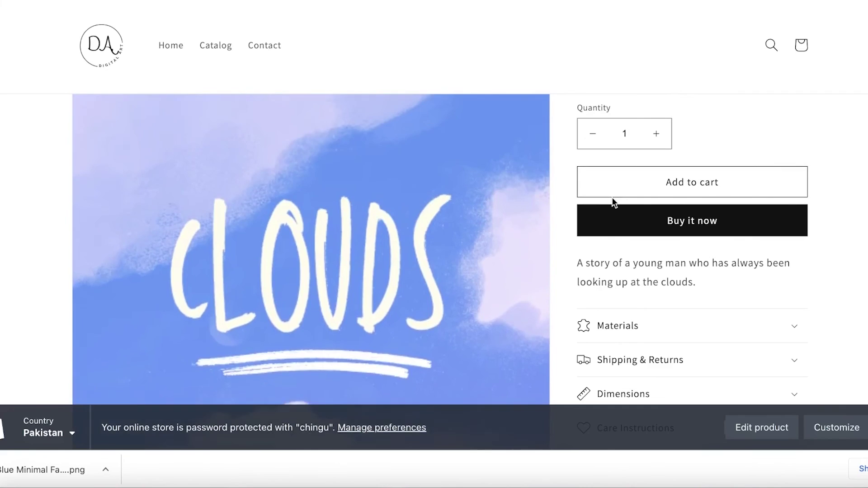
pyautogui.scroll(-3, 612, 202)
pyautogui.scroll(5, 600, 217)
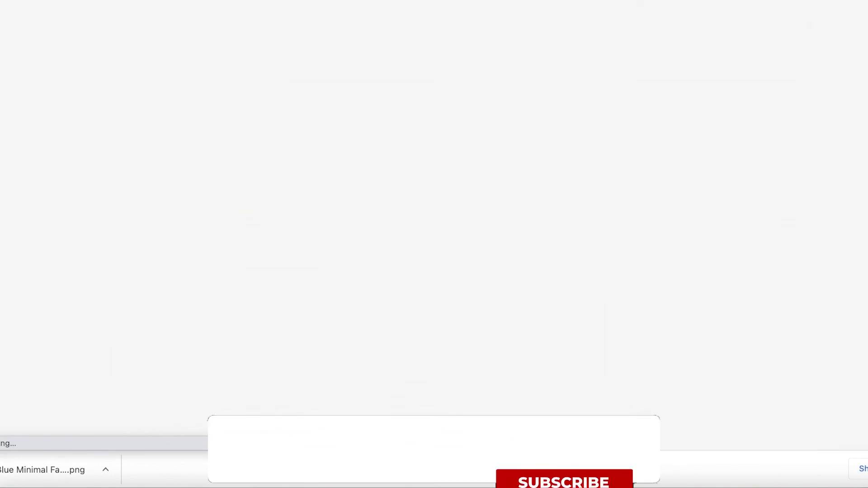